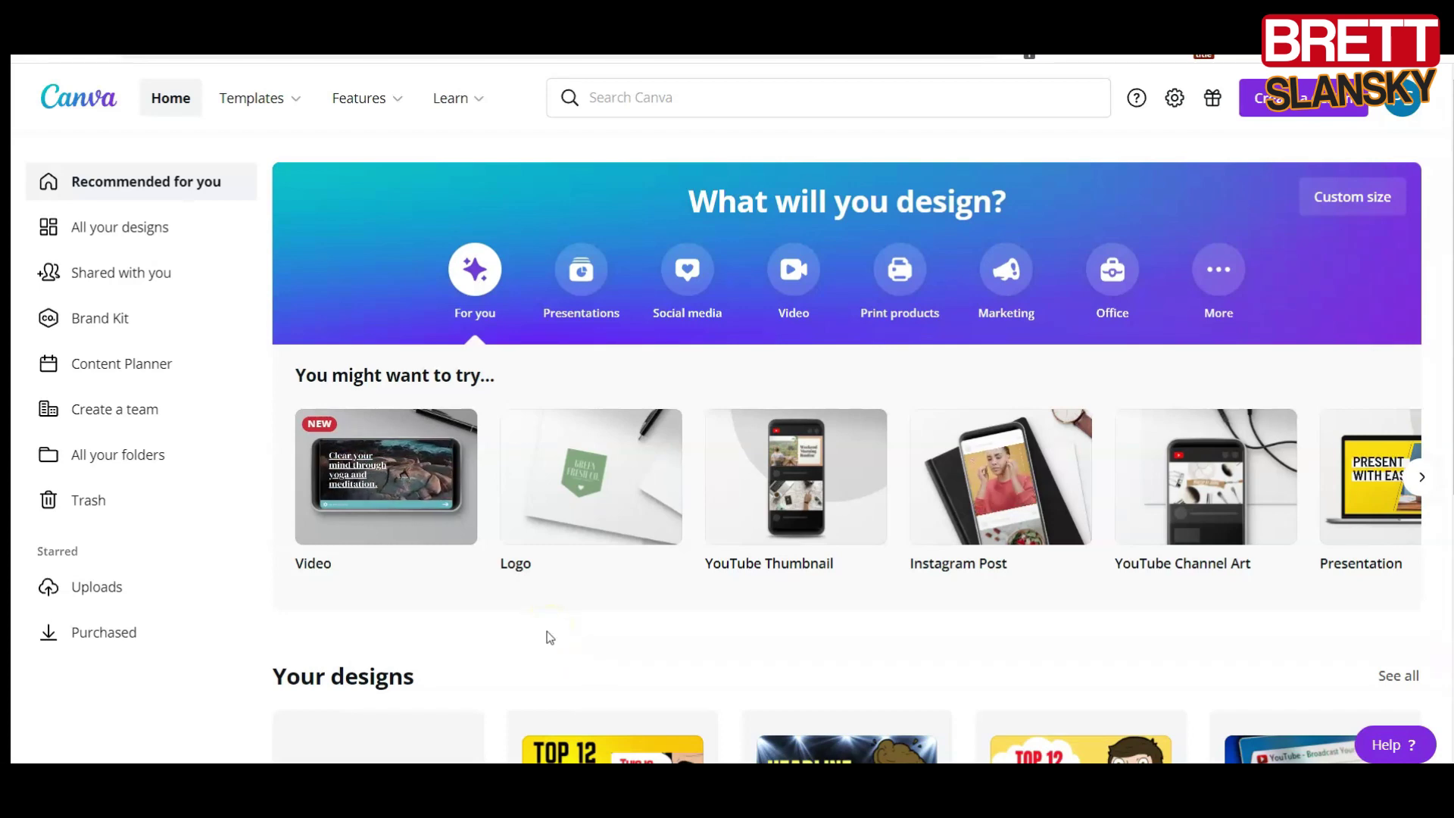
- Create a blank 500×500 logo design and fill its page background with black #000000
click(544, 569)
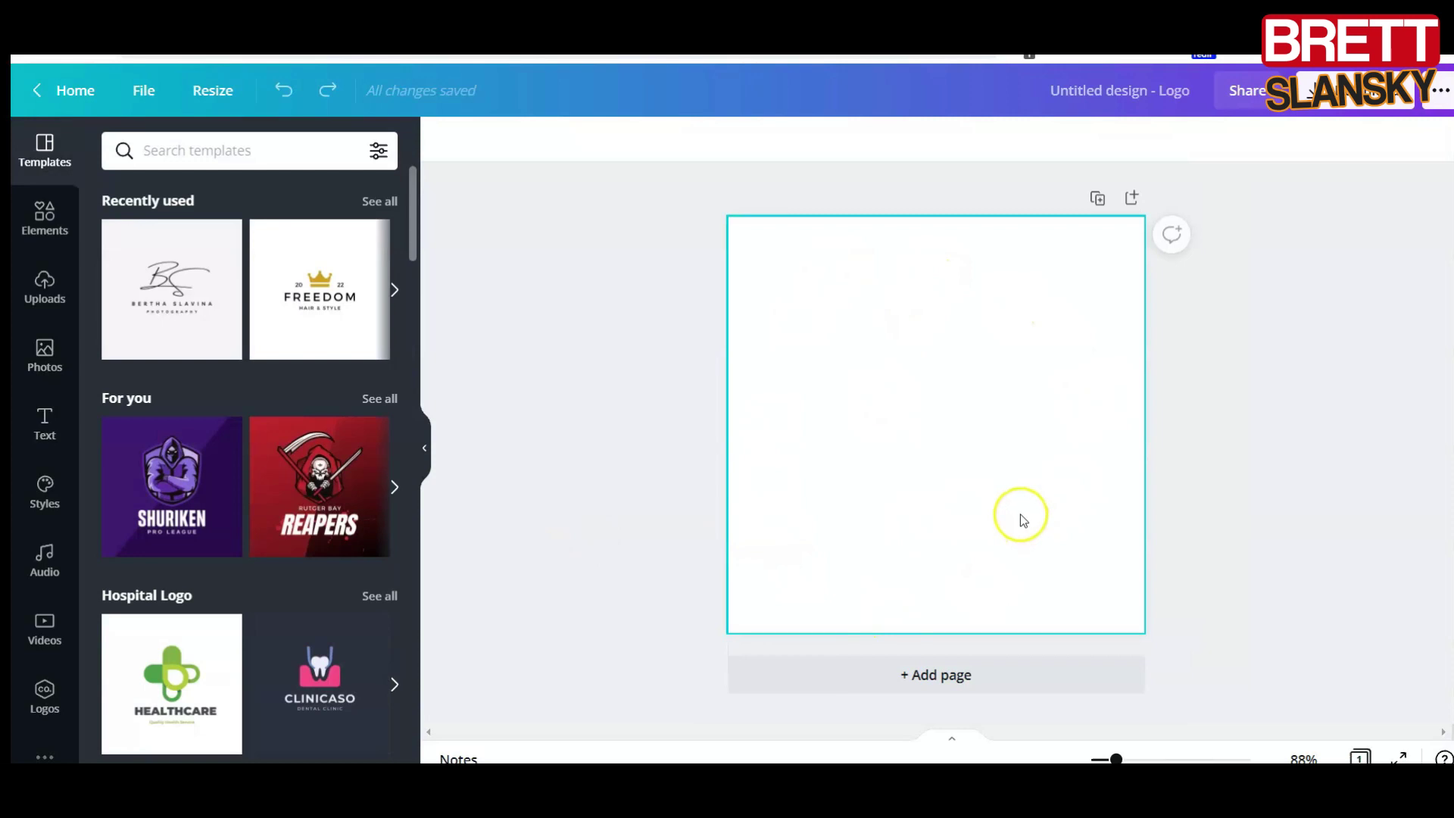
click(927, 386)
click(437, 157)
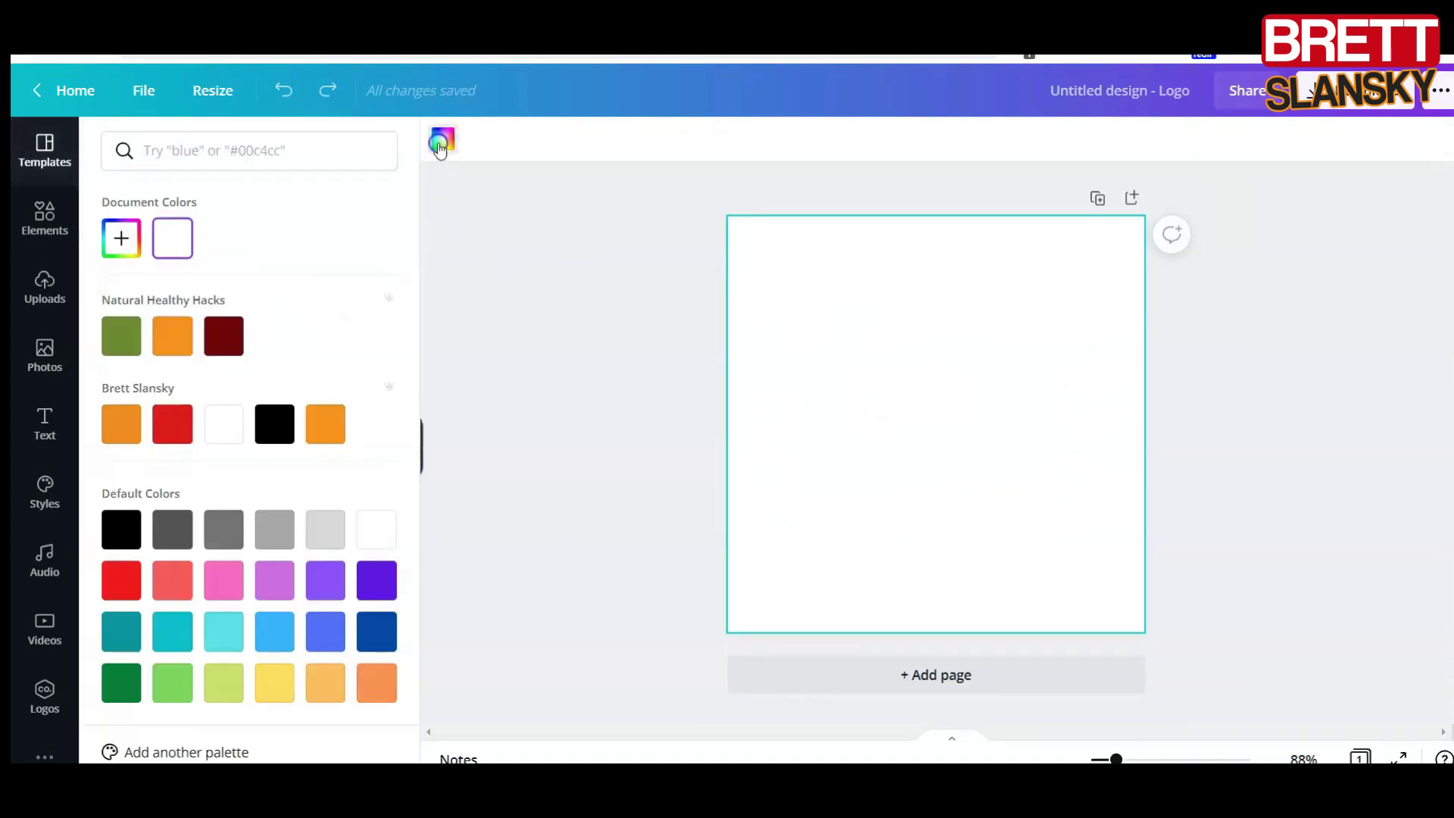
click(270, 426)
click(692, 388)
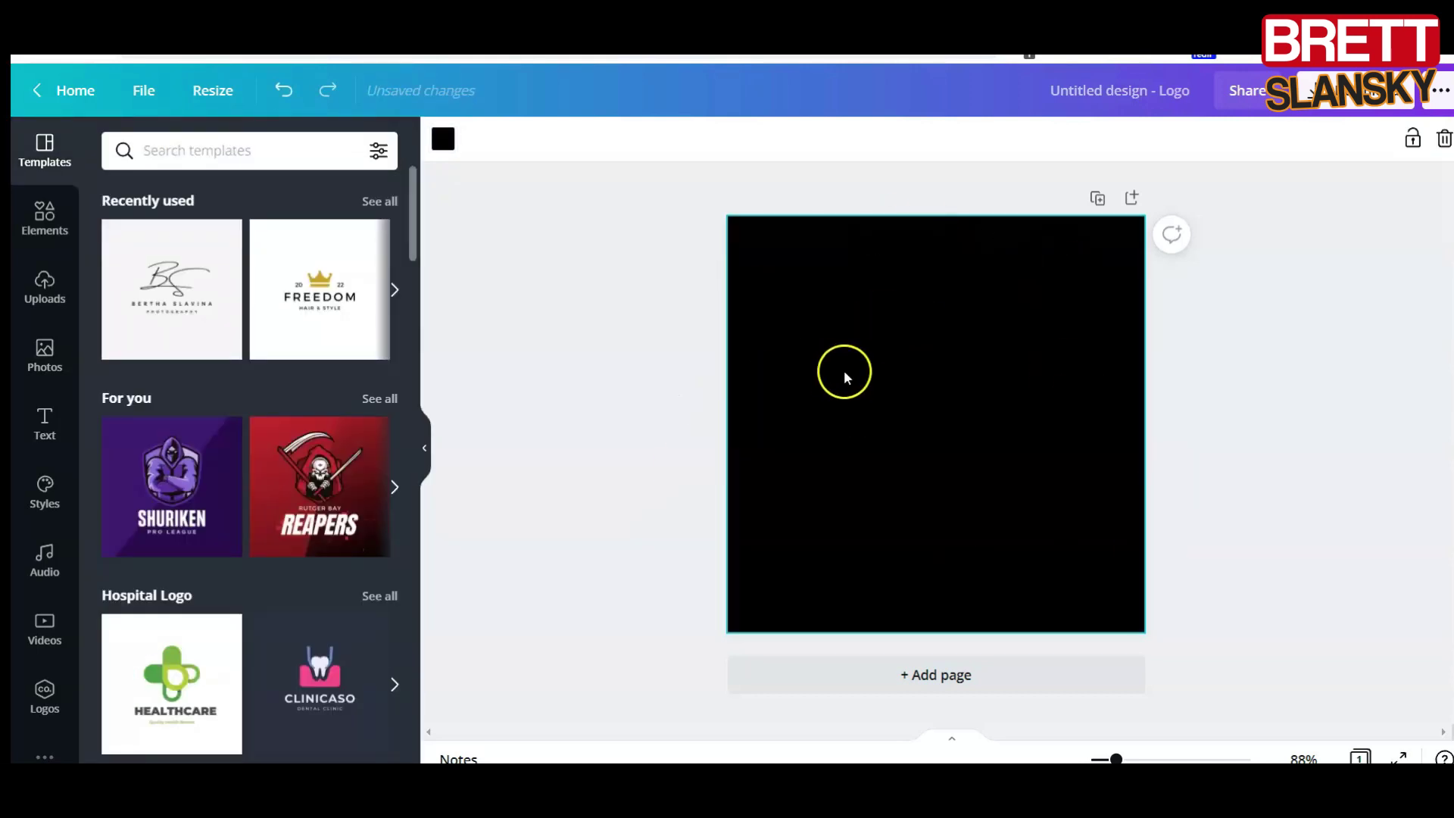
- Add an 'Add a heading' text to the page and colour it orange
click(46, 425)
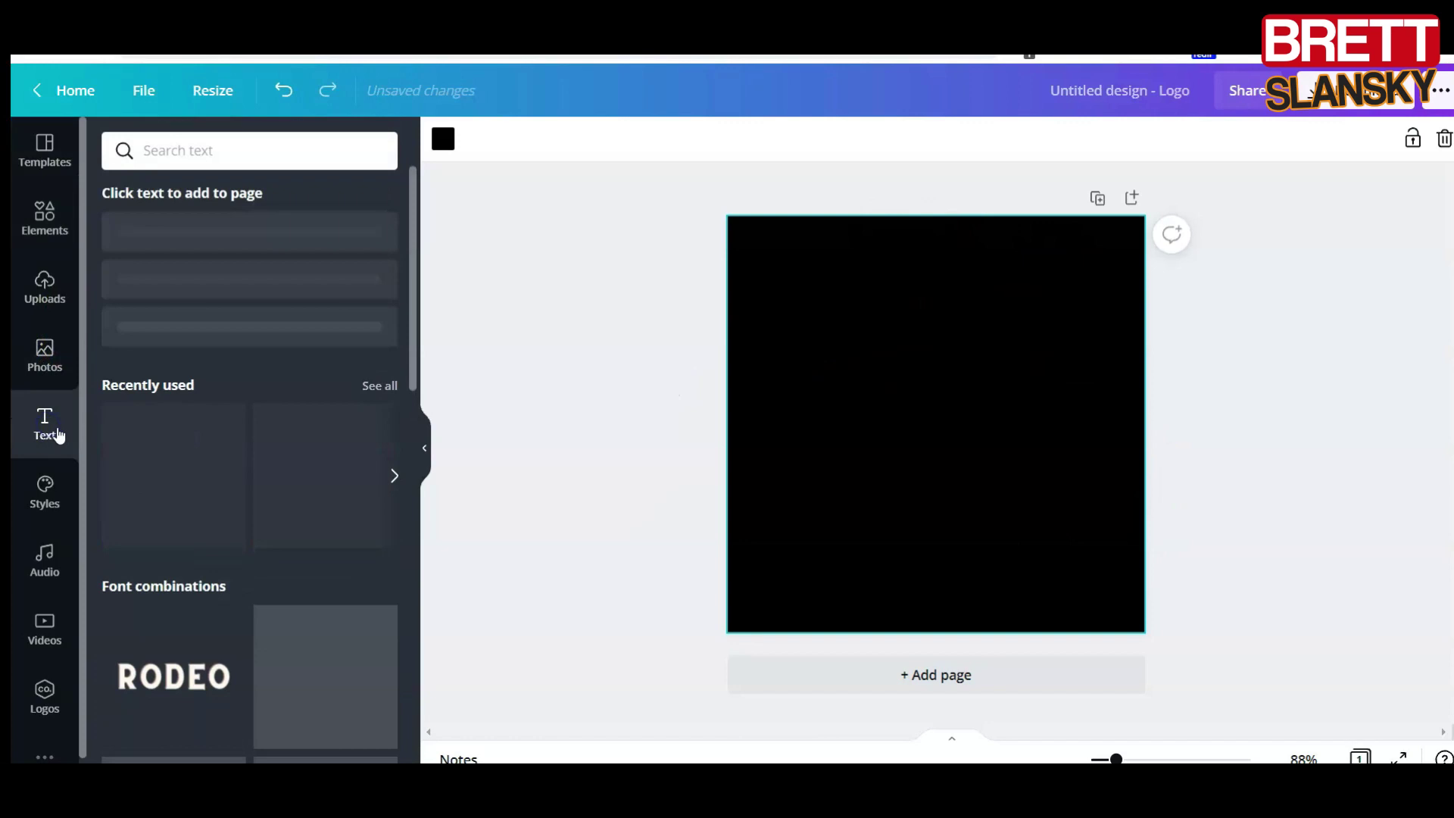
click(211, 246)
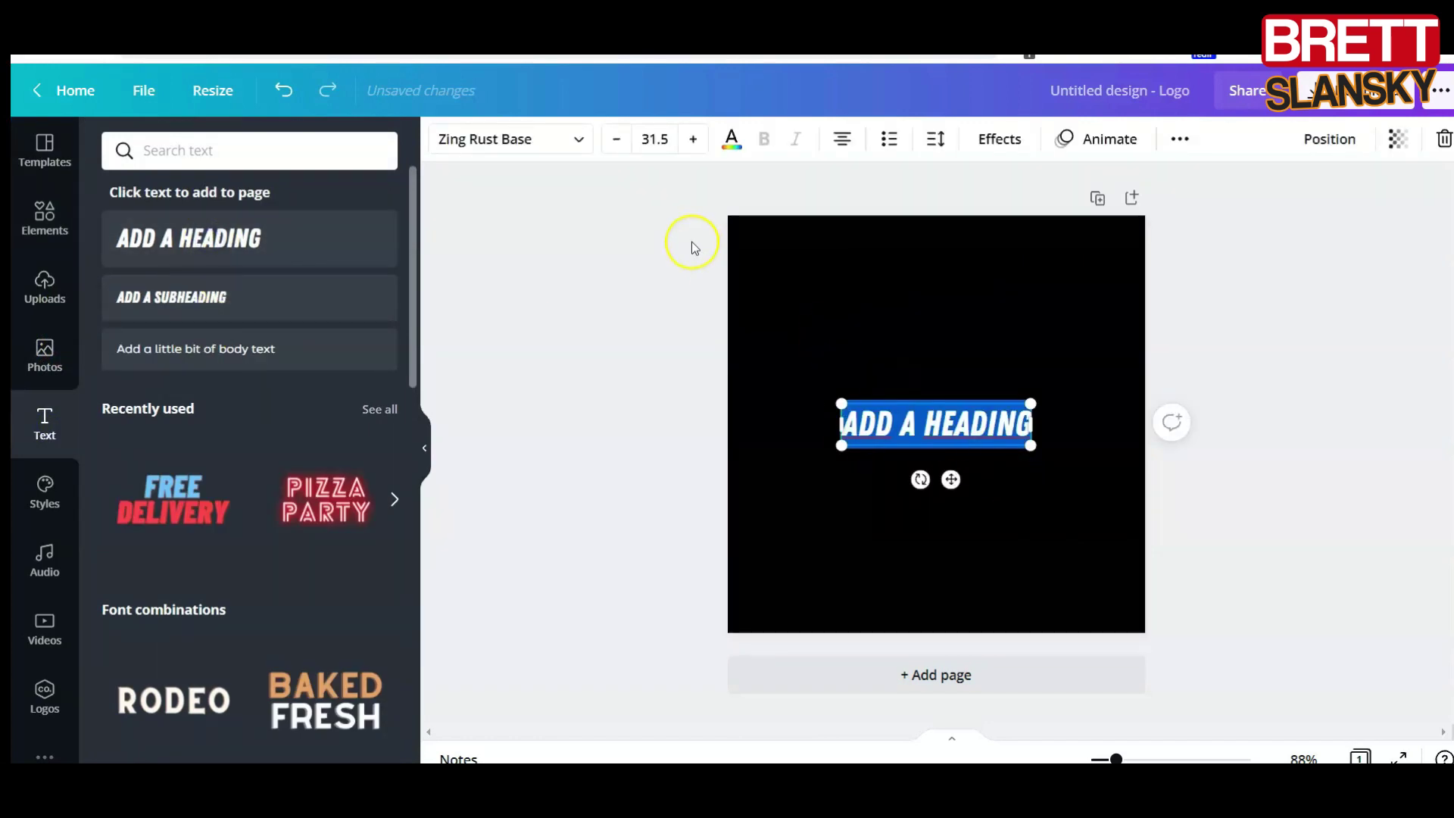
click(723, 143)
click(173, 335)
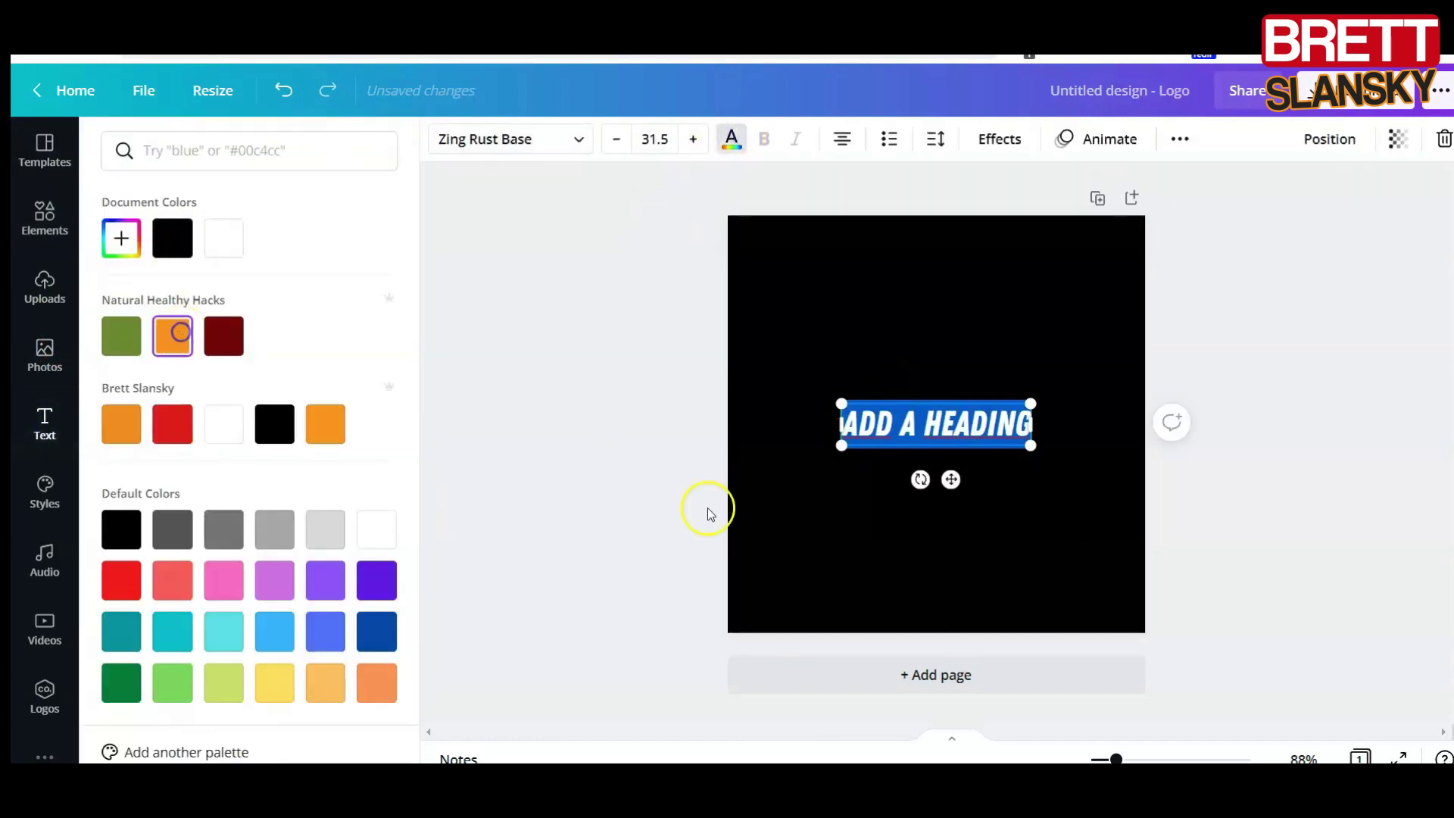
key(Escape)
click(944, 366)
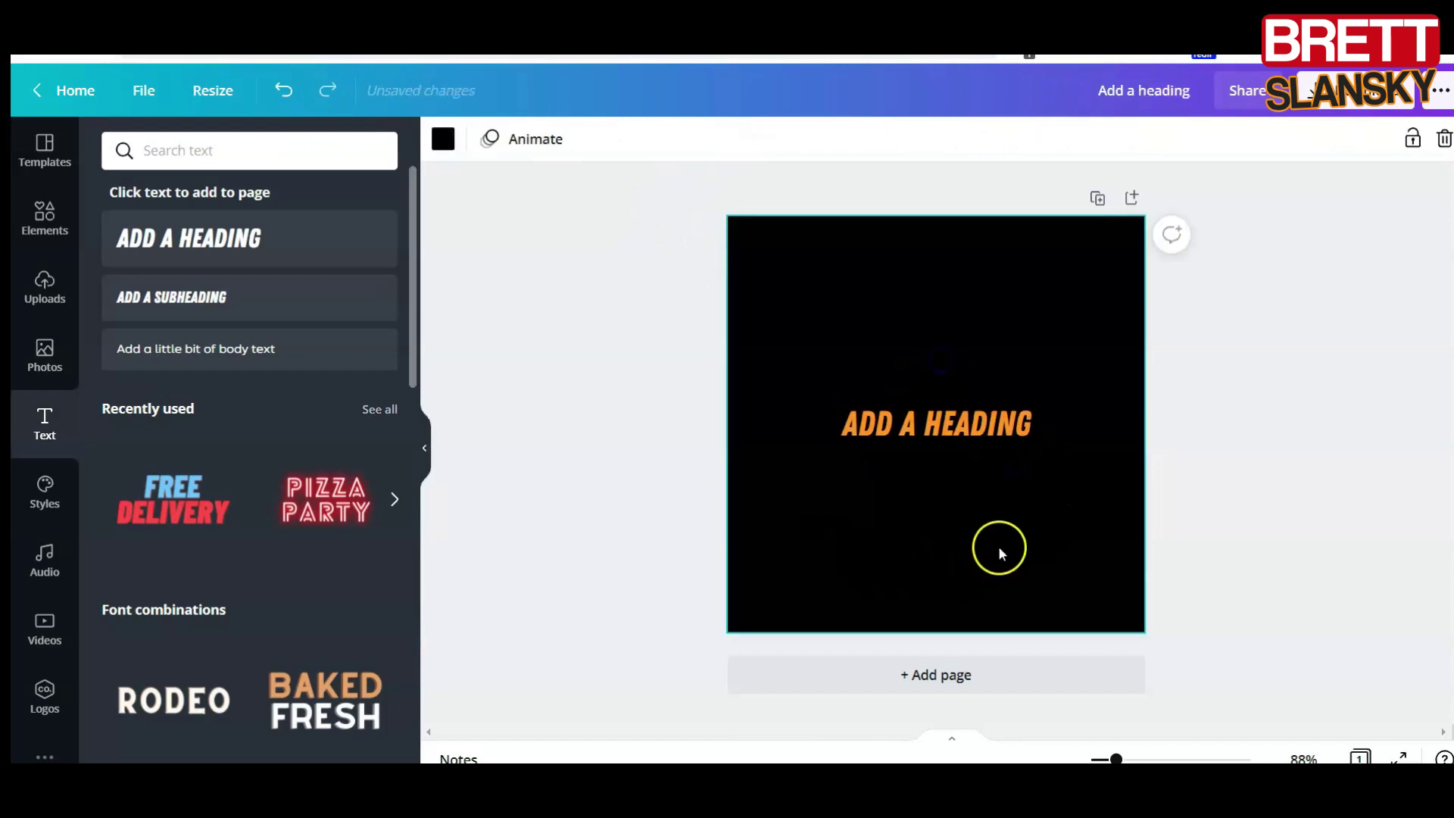
- Move the orange heading to the top of the page and enlarge it to size 60.1
drag(908, 432, 816, 308)
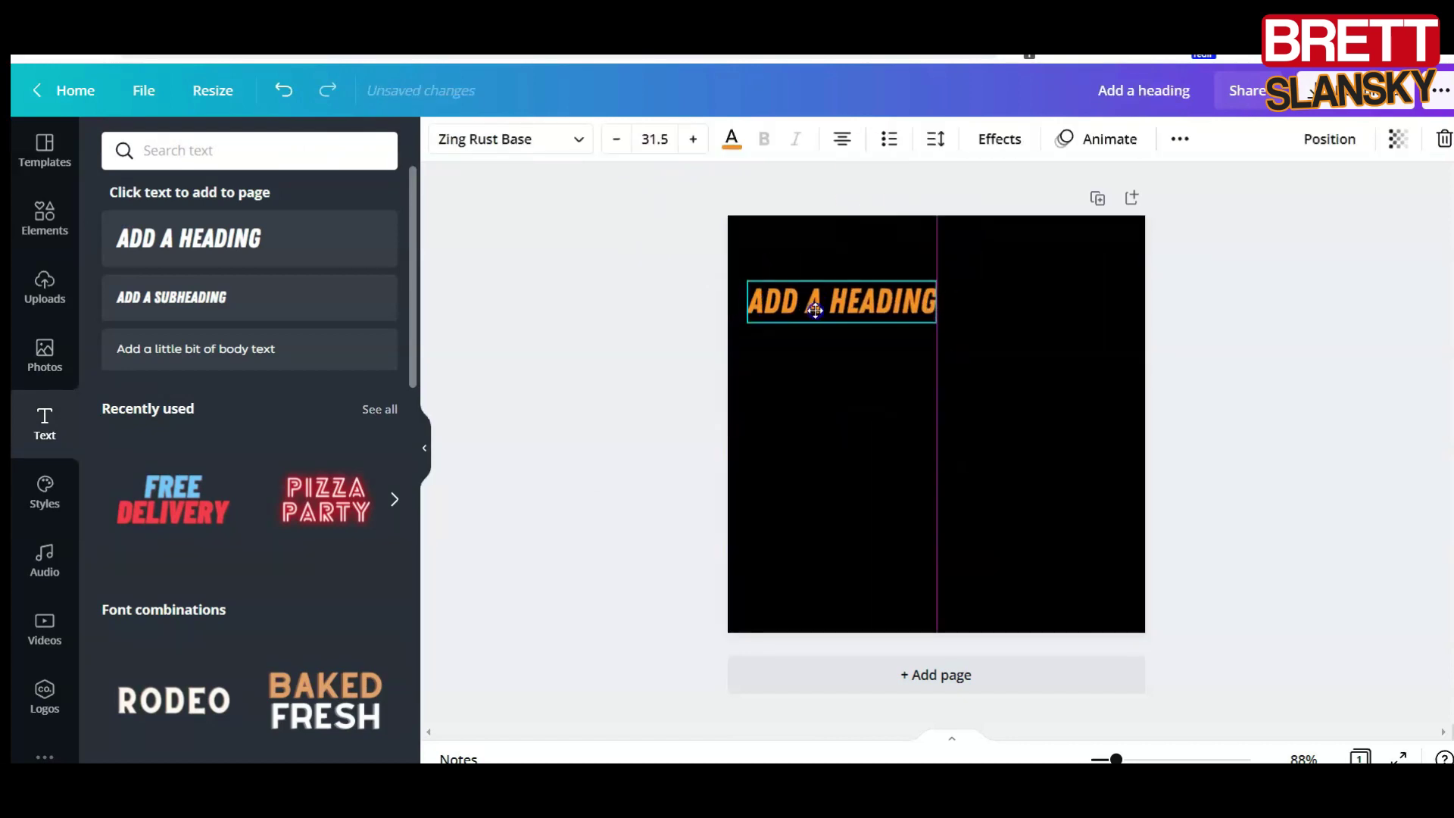
drag(937, 321, 1115, 349)
mouse_move(963, 321)
mouse_down()
mouse_move(964, 298)
mouse_move(953, 314)
mouse_up()
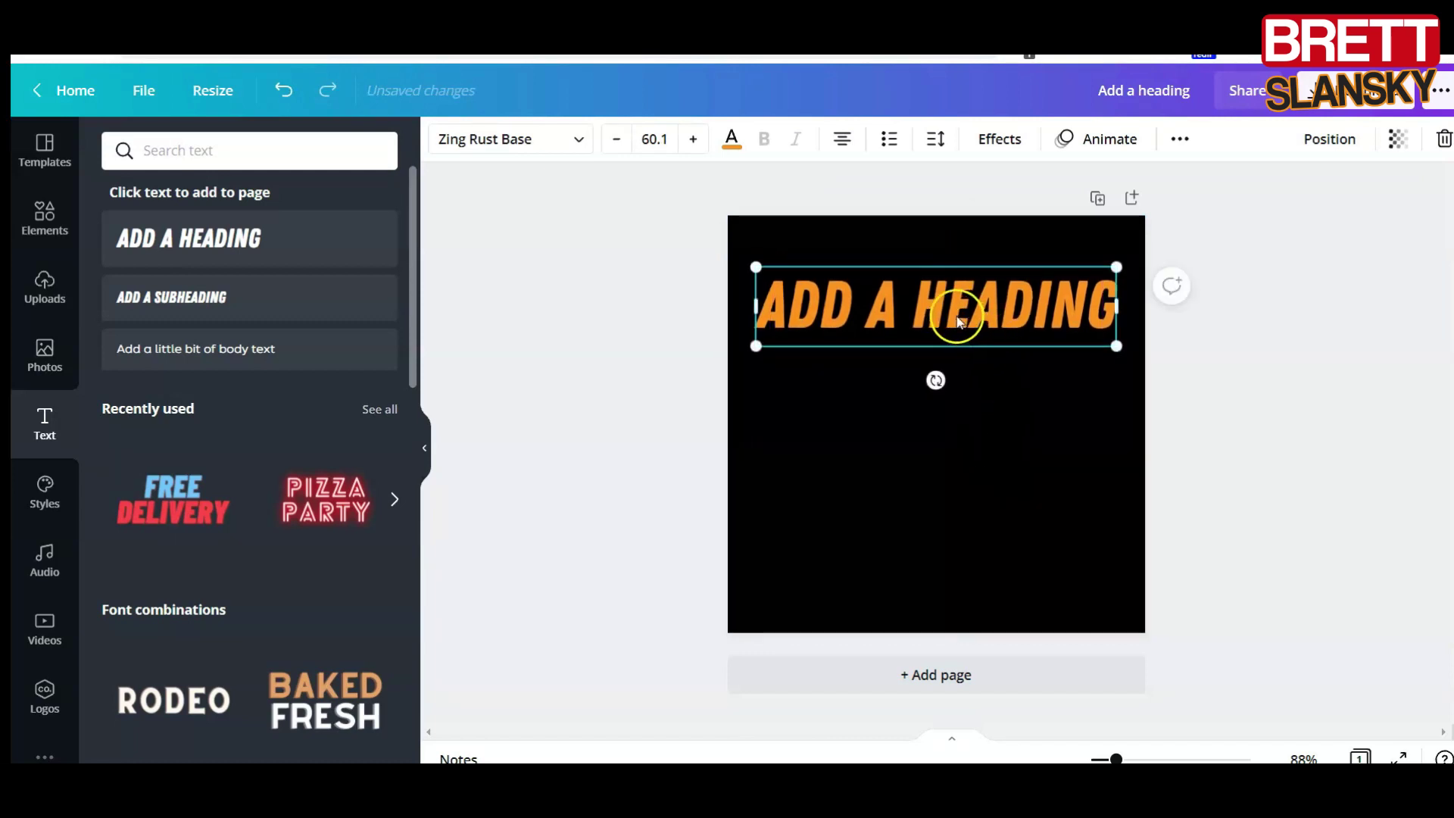
- Change the heading's wording to 'FIND OUT' and widen its text box
click(761, 303)
key(ctrl+a)
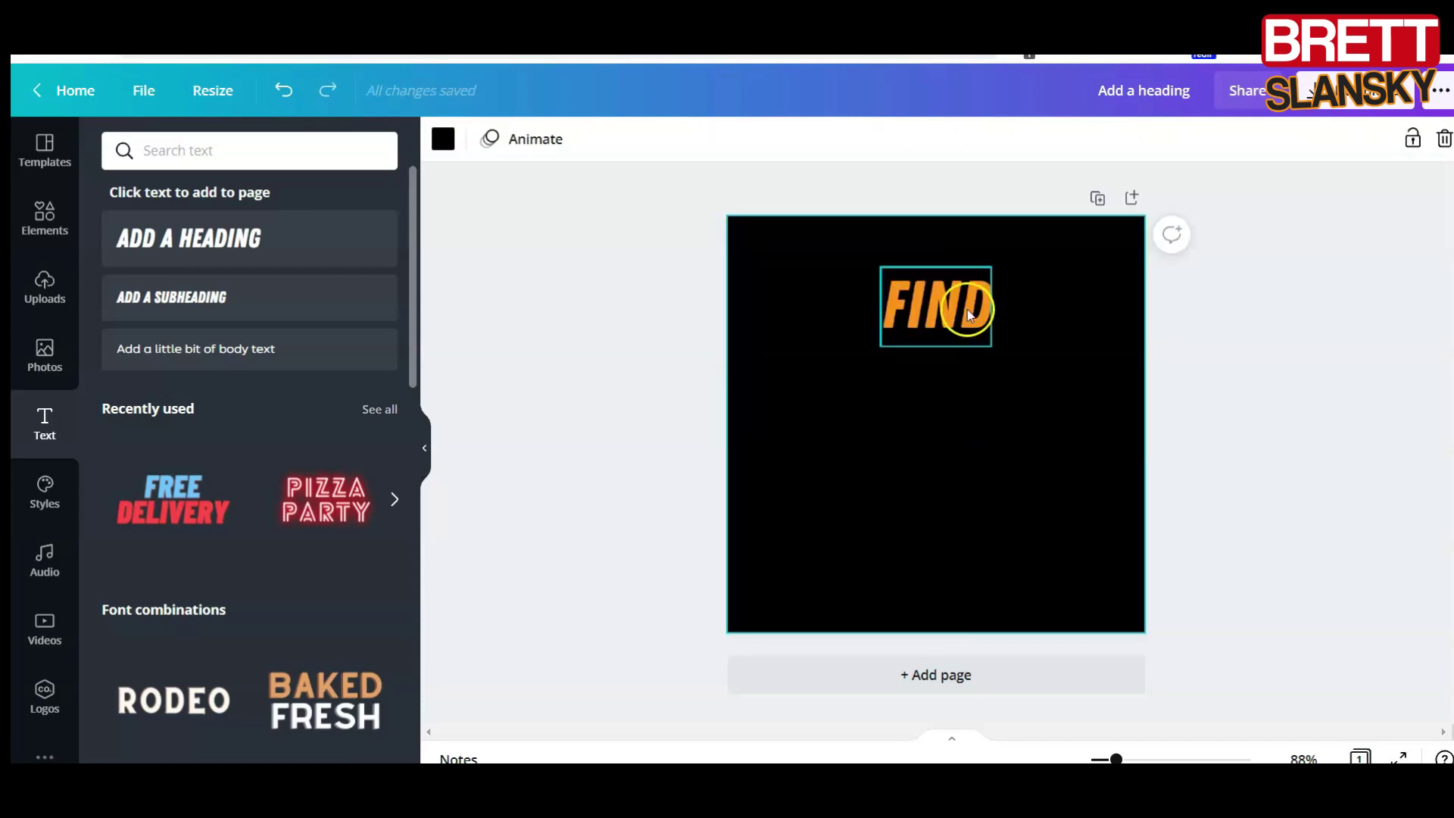
drag(969, 315, 905, 364)
drag(916, 306, 1074, 310)
click(1010, 317)
text(OUT)
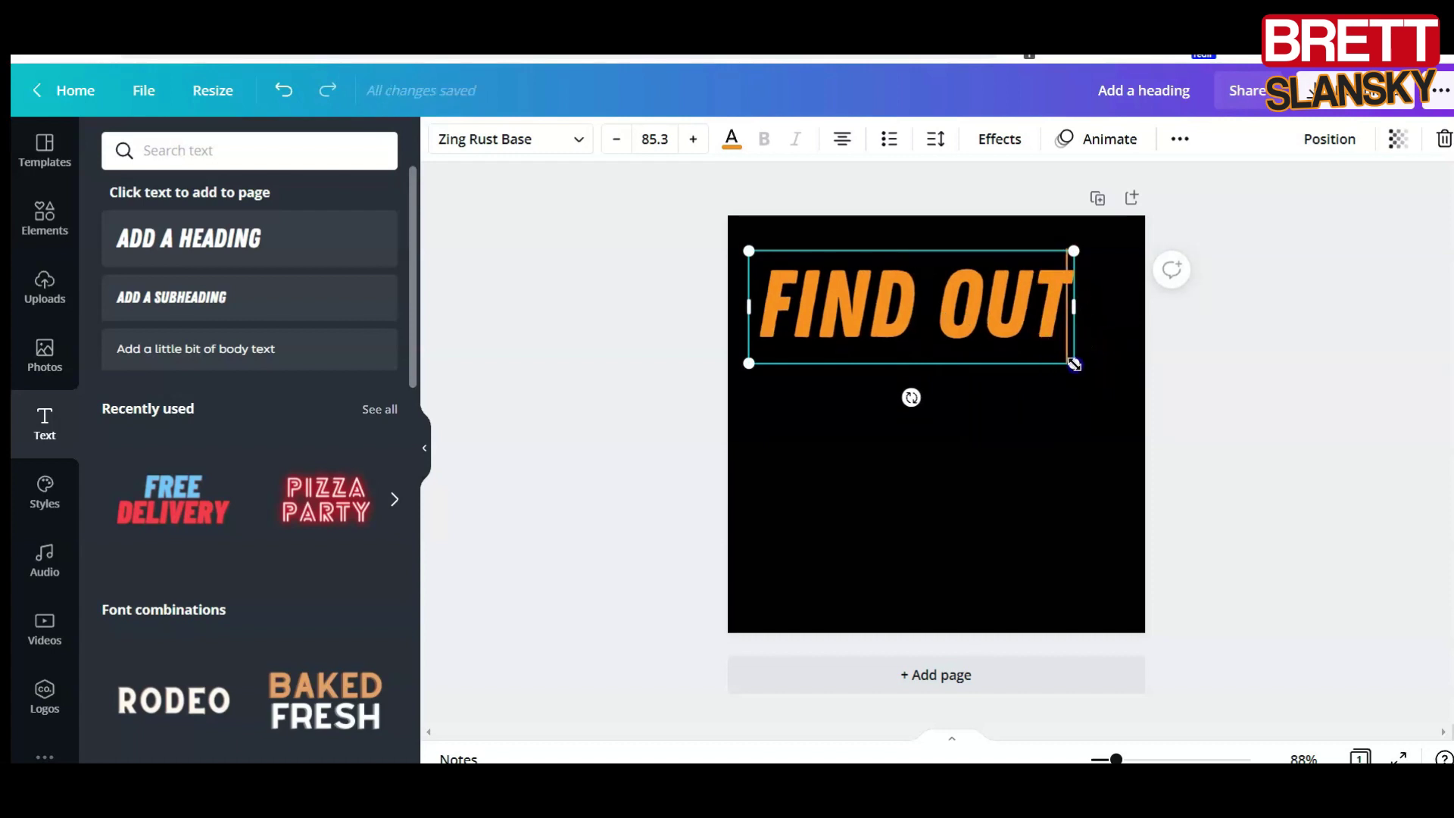
- Enlarge FIND OUT to size 108 and align it across the top of the page
drag(1073, 364, 1134, 400)
click(1071, 490)
click(993, 322)
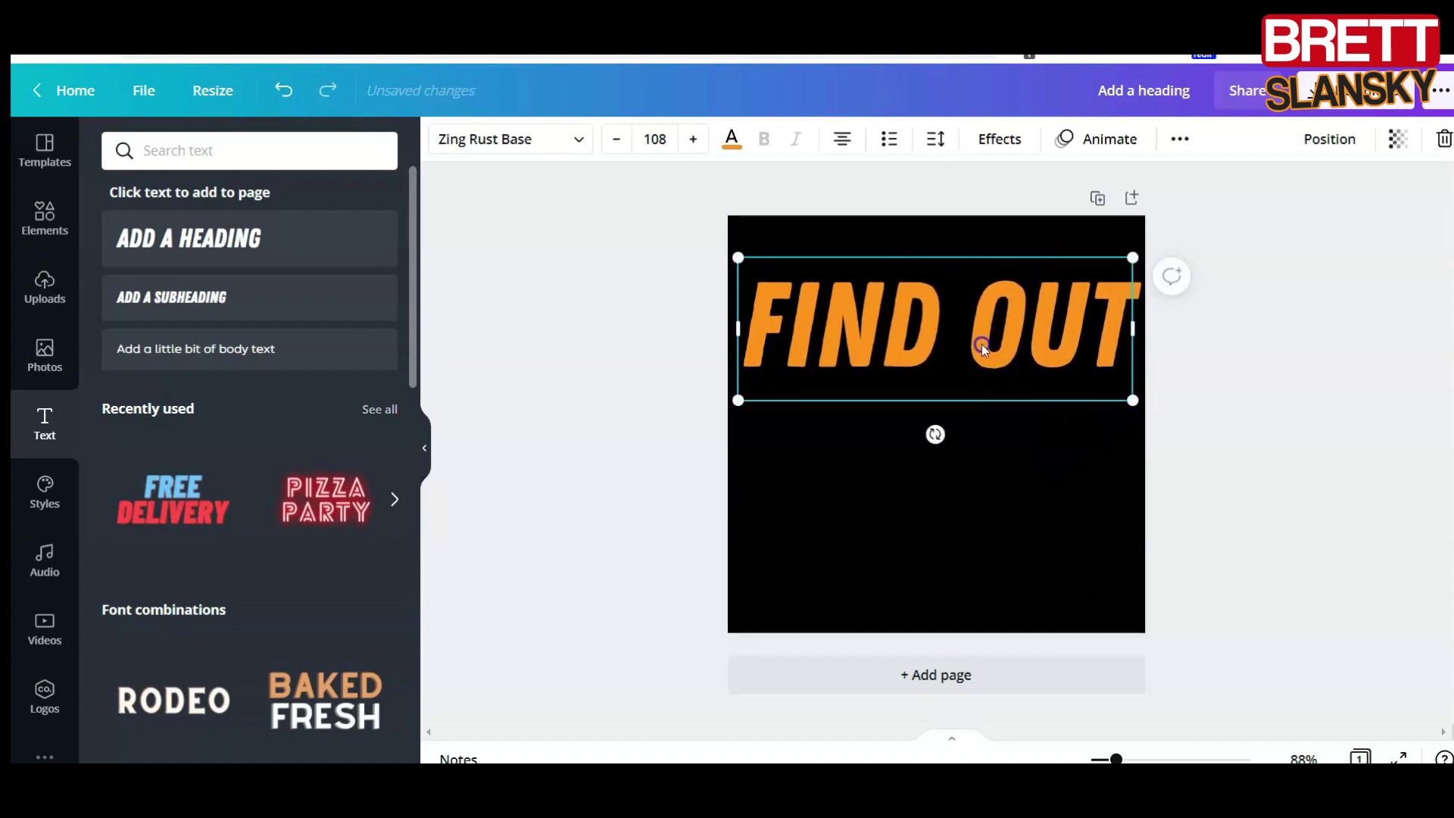
drag(982, 347, 985, 344)
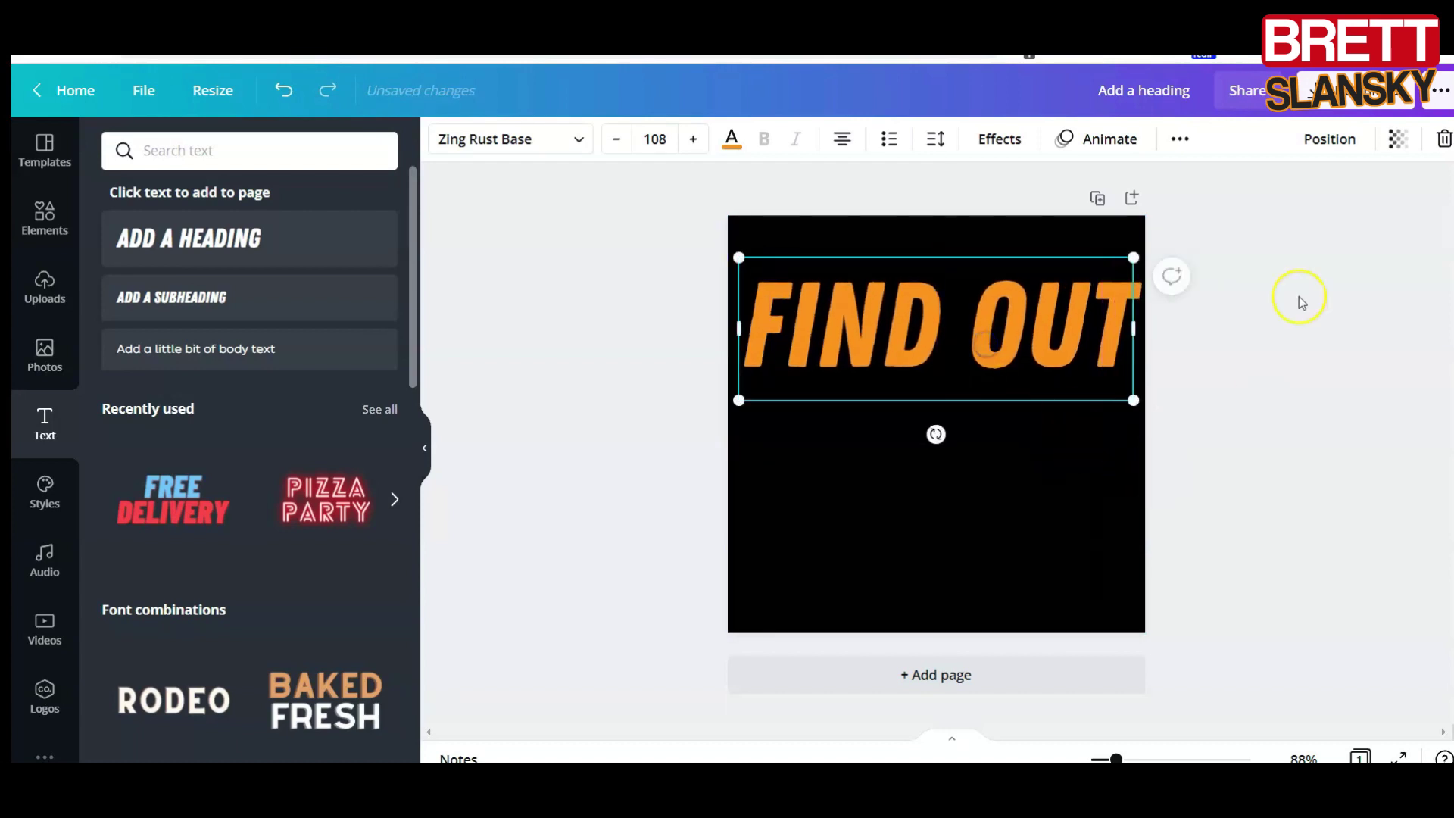
- Duplicate FIND OUT, move the copy below it and retype it as 'MORE'
click(1183, 140)
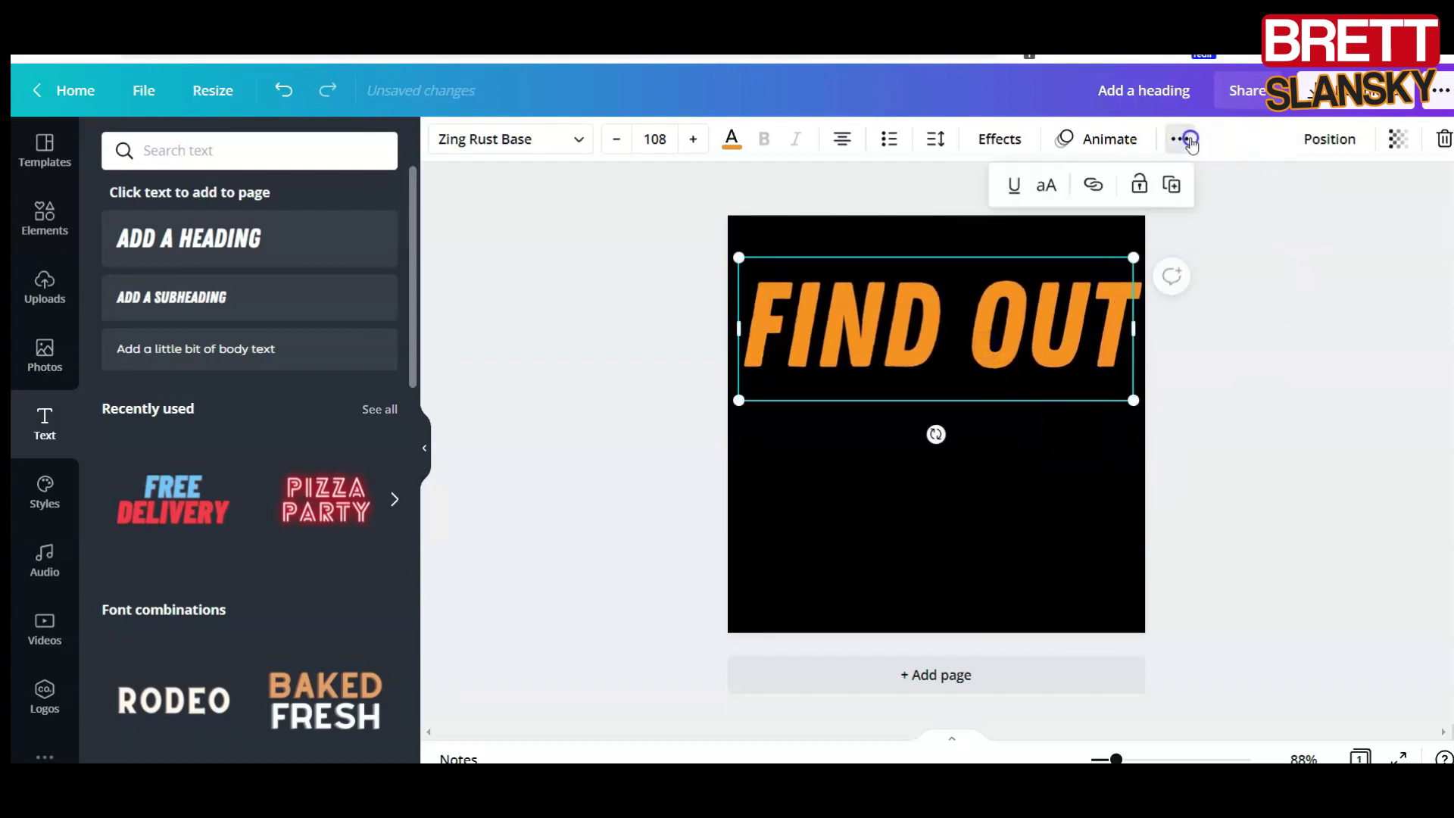
click(1173, 186)
drag(964, 348, 918, 454)
double_click(897, 452)
triple_click(897, 453)
text(MORE)
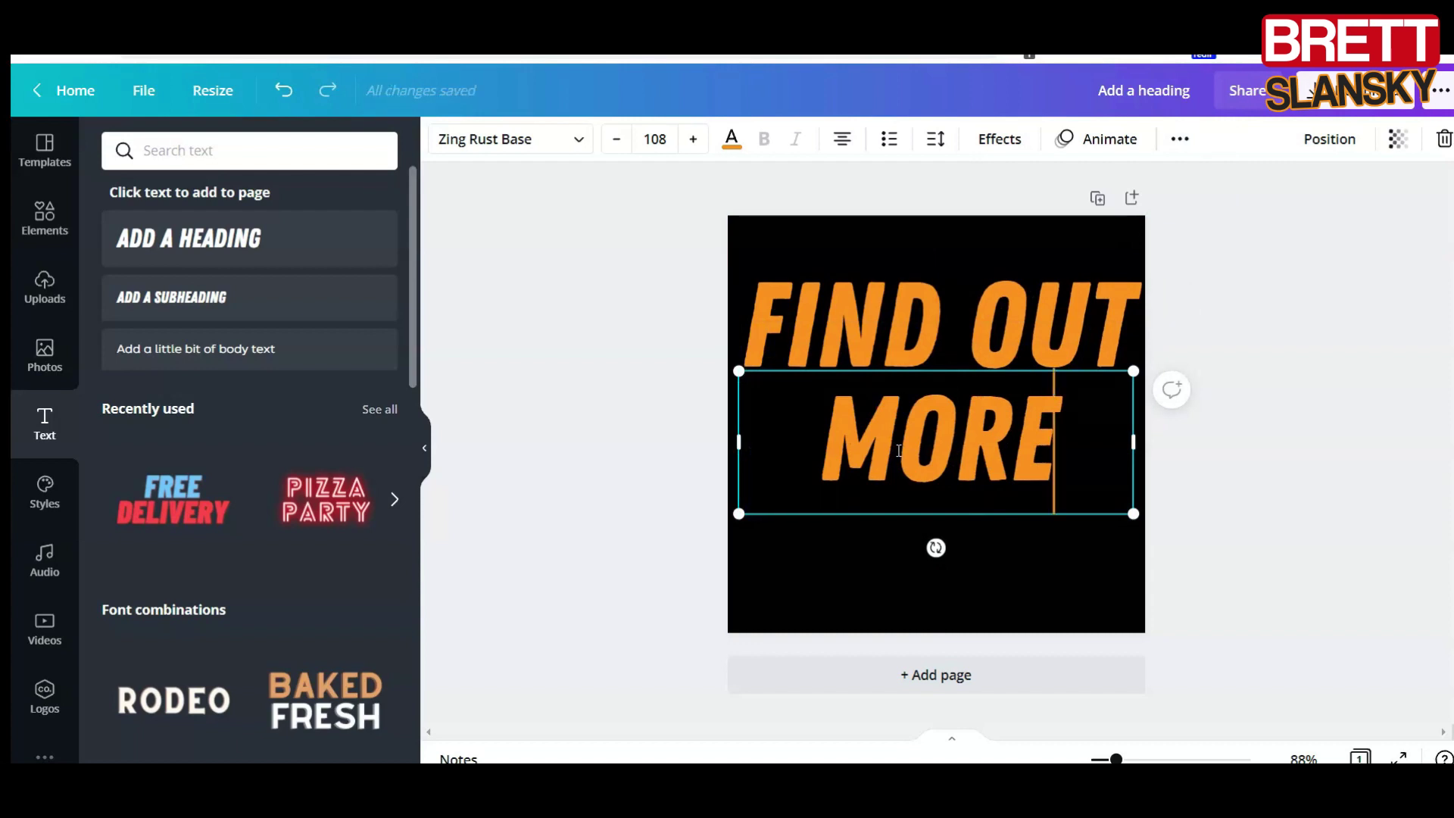
drag(1134, 442, 998, 446)
- Nudge FIND OUT up, enlarge MORE to size 105 and add 'HERE' on a second line
click(1048, 292)
drag(1047, 293, 1040, 267)
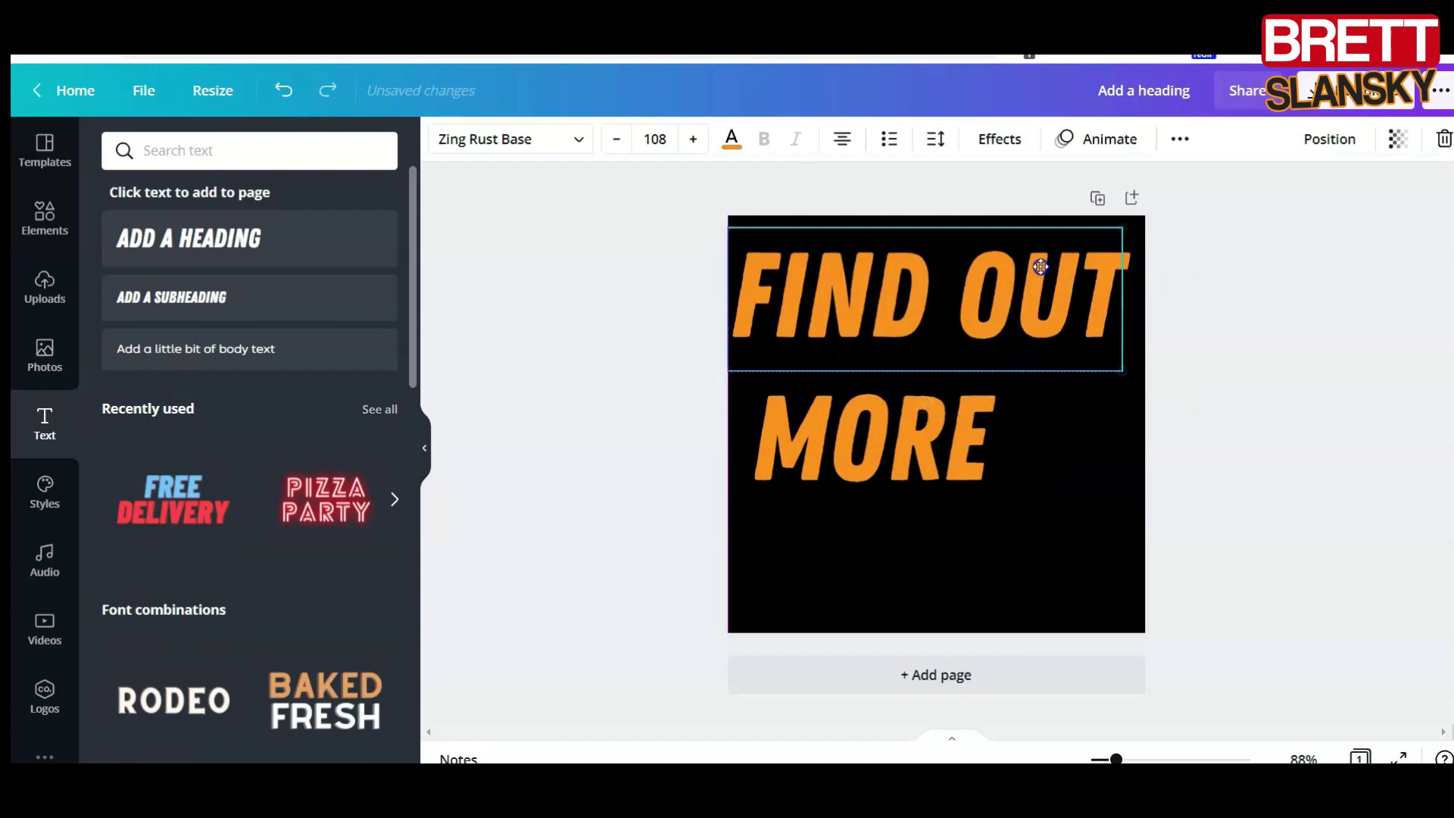
click(924, 413)
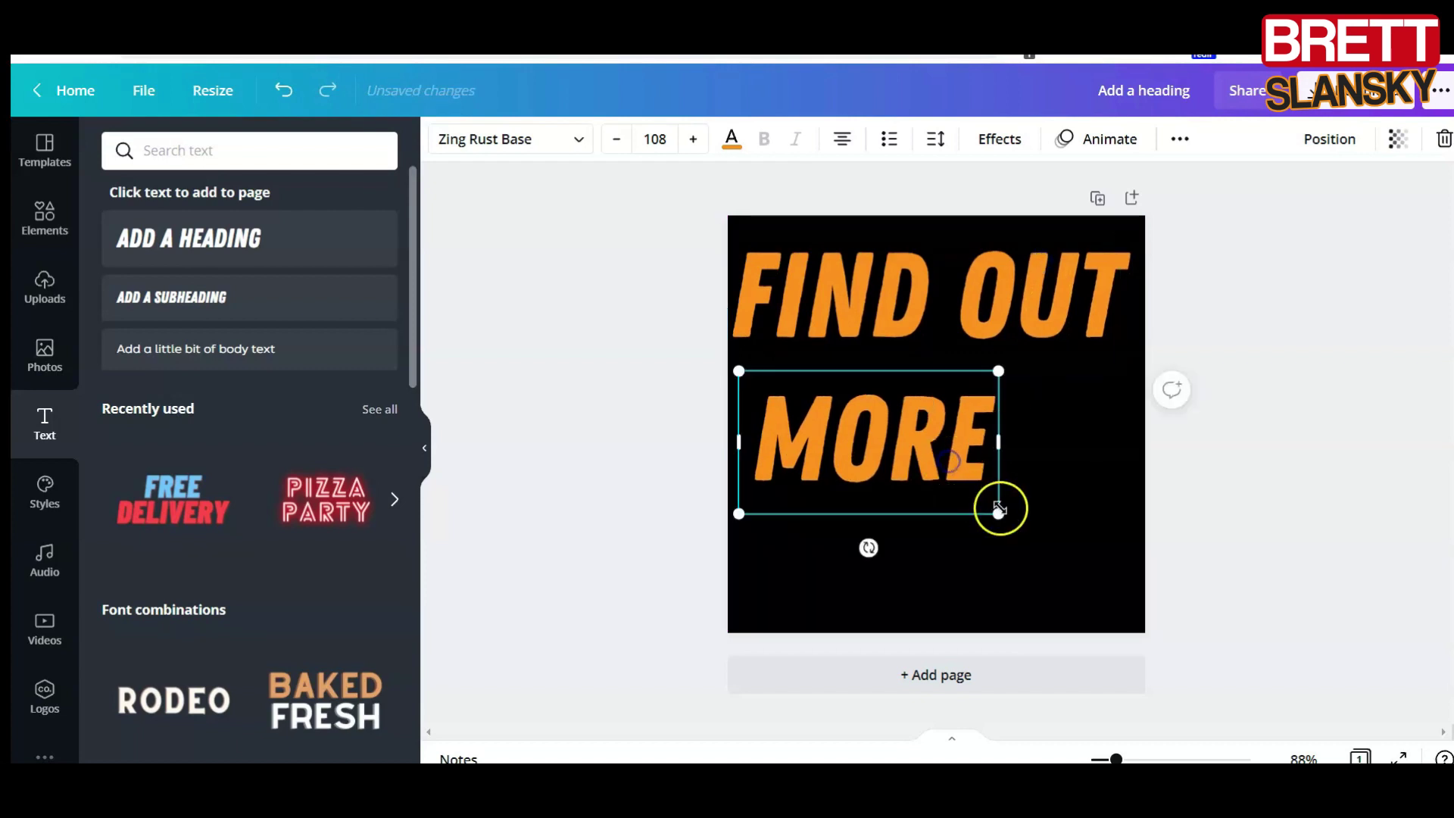
mouse_move(996, 506)
mouse_down()
mouse_move(1100, 521)
mouse_move(1148, 552)
mouse_move(974, 523)
mouse_up()
drag(922, 416, 1094, 424)
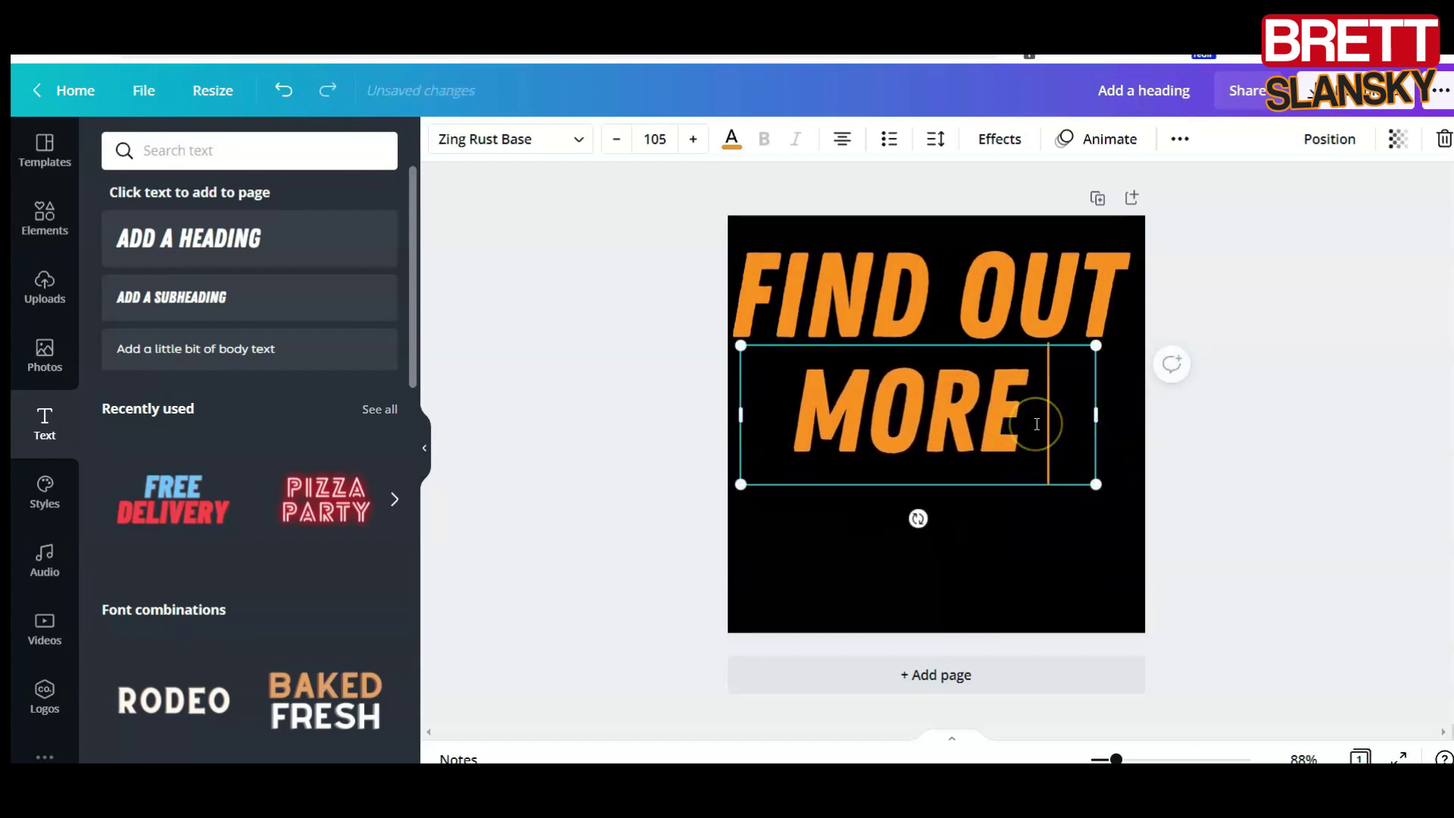
key(Return)
text(HERE)
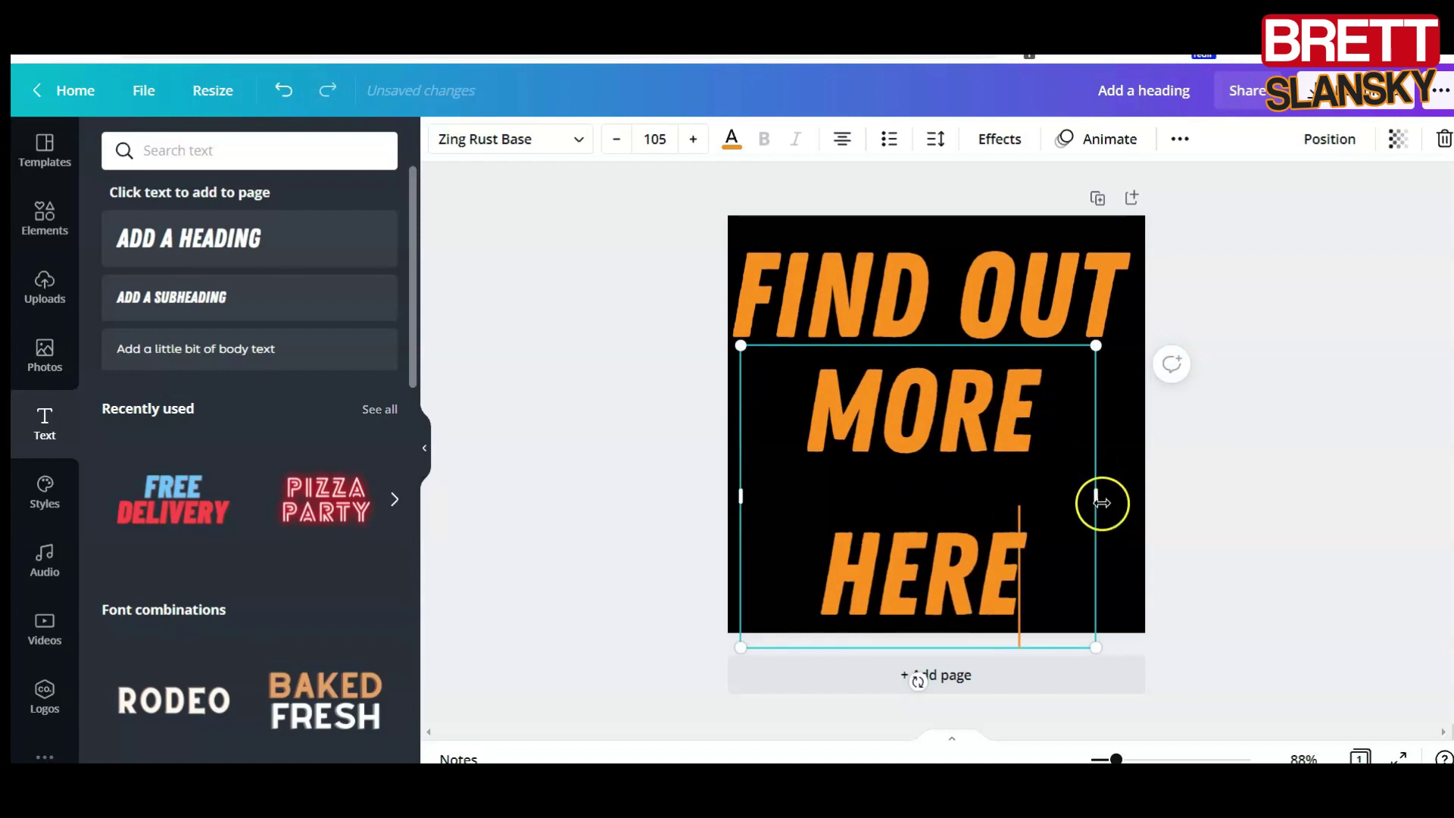
- Resize the MORE HERE box so it fits one line at size 90.7 beneath FIND OUT
mouse_move(1101, 500)
mouse_down()
mouse_move(1217, 506)
mouse_move(1124, 503)
mouse_up()
click(1080, 449)
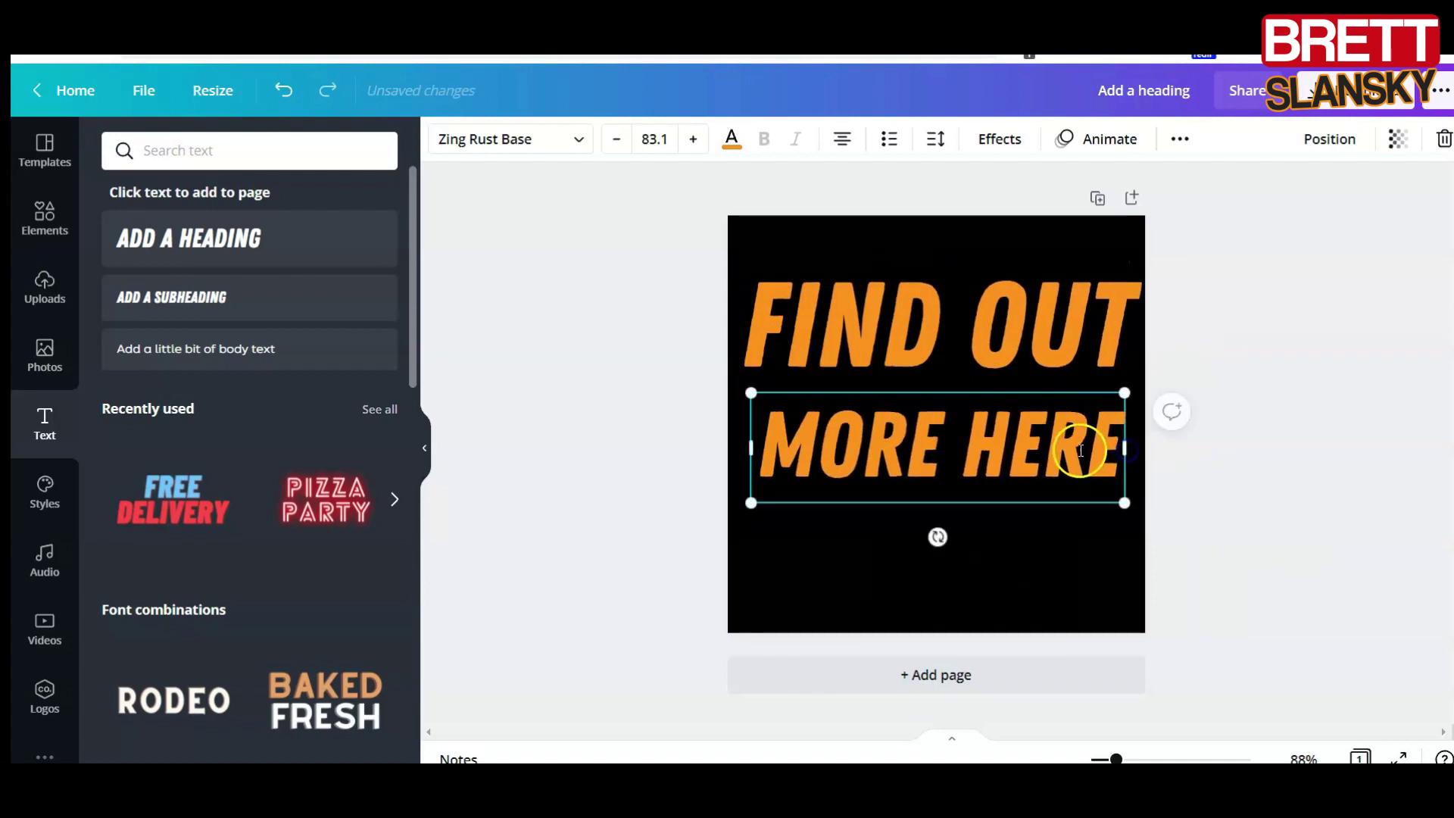
drag(1127, 450, 1113, 449)
drag(1121, 511, 1125, 509)
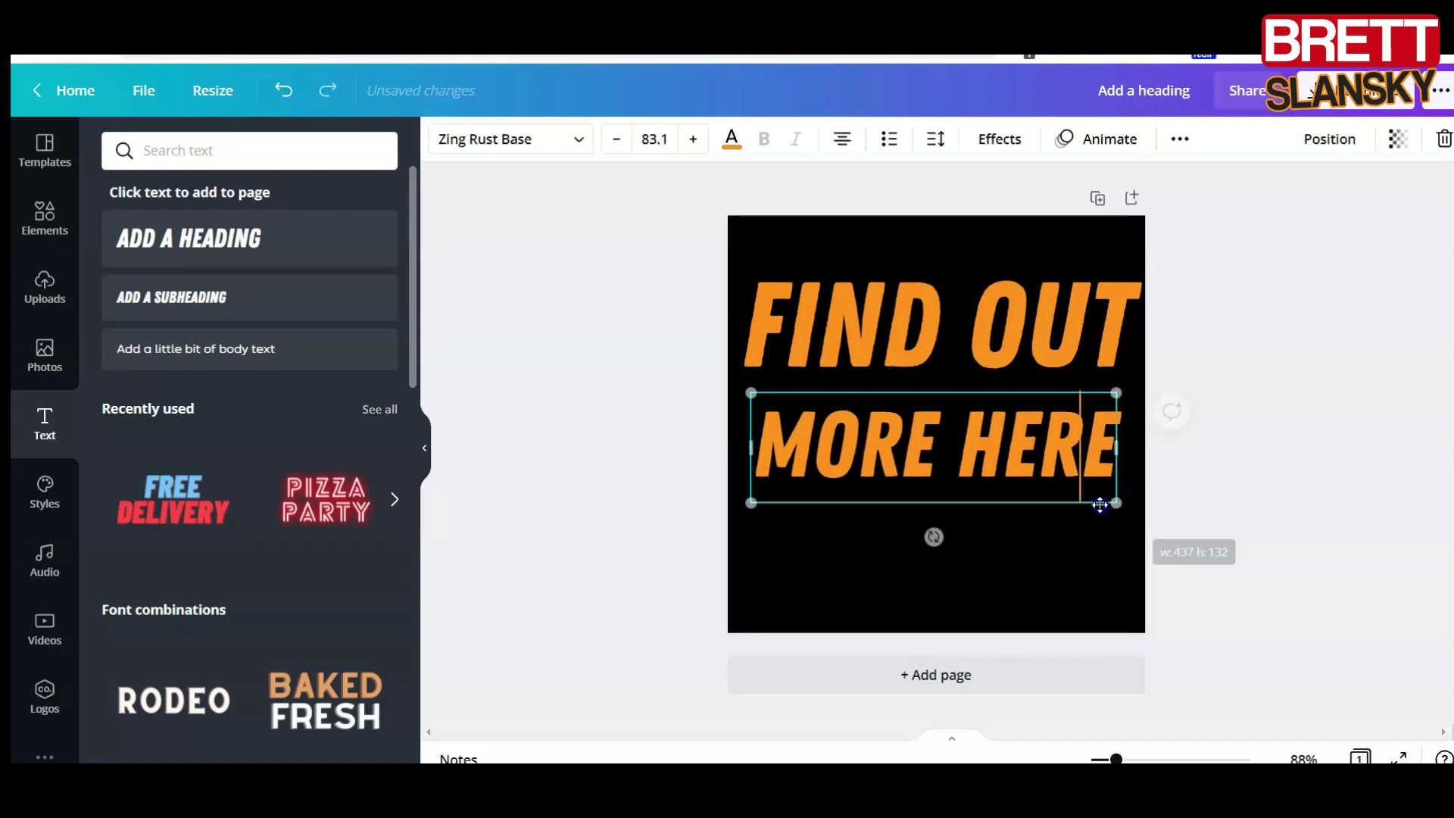
drag(1034, 454, 1011, 457)
click(919, 492)
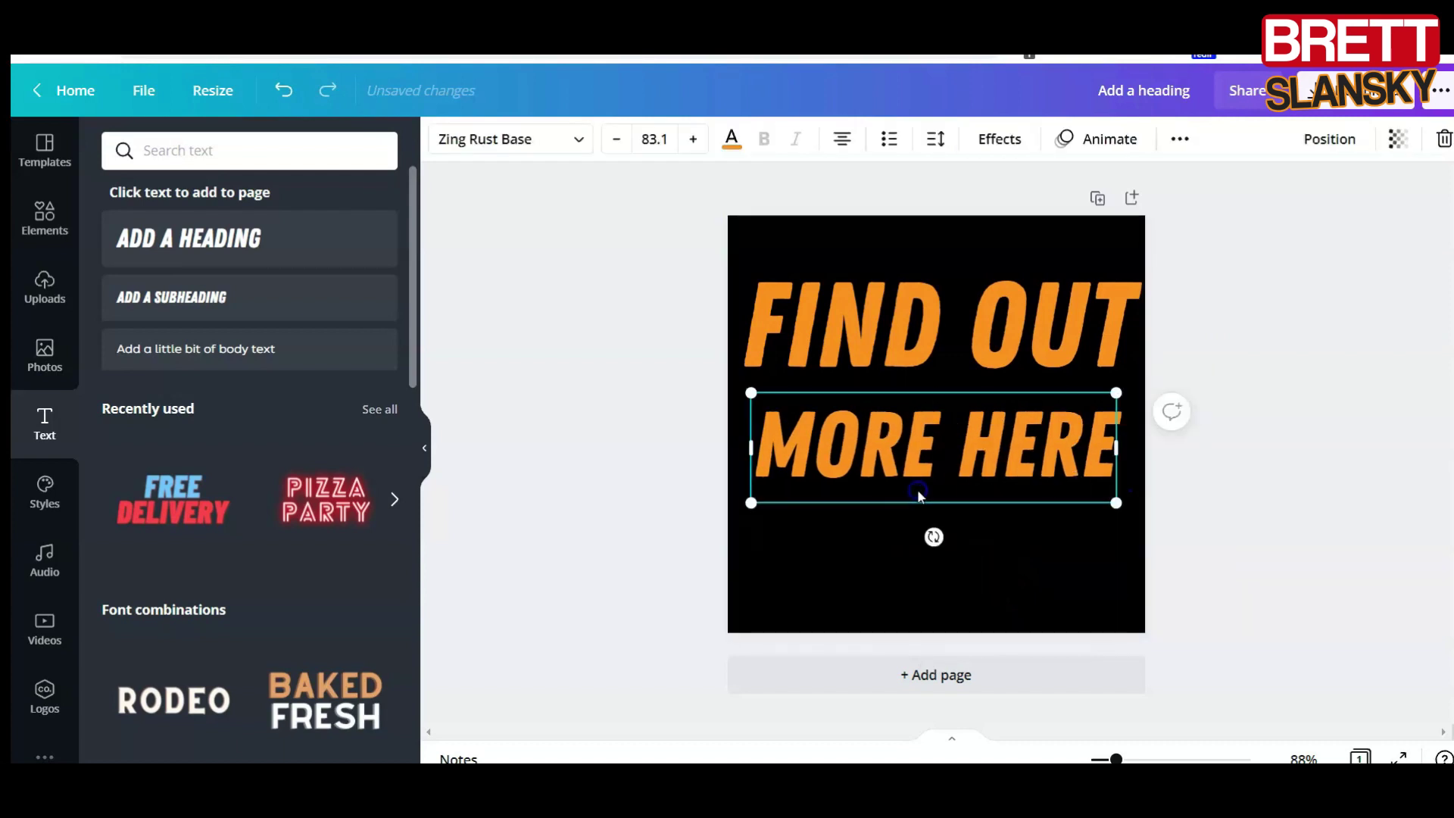
click(848, 508)
drag(820, 473, 823, 454)
mouse_move(1110, 487)
mouse_down()
mouse_move(1143, 503)
mouse_move(1067, 454)
mouse_move(1131, 496)
mouse_up()
click(1270, 524)
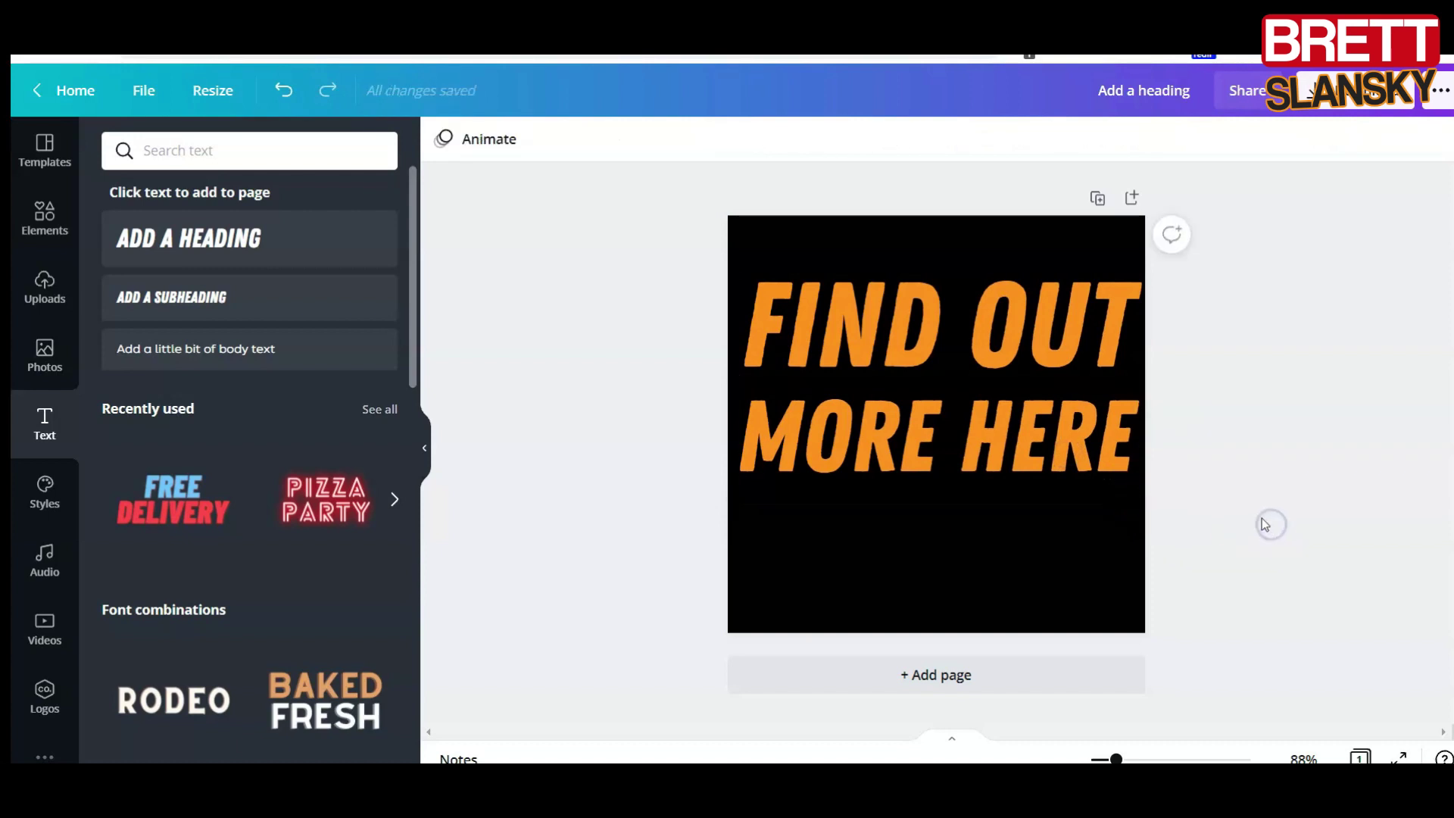
- Enlarge MORE HERE to size 92.9 and snap it to the horizontal centre under FIND OUT
drag(1016, 325, 1026, 328)
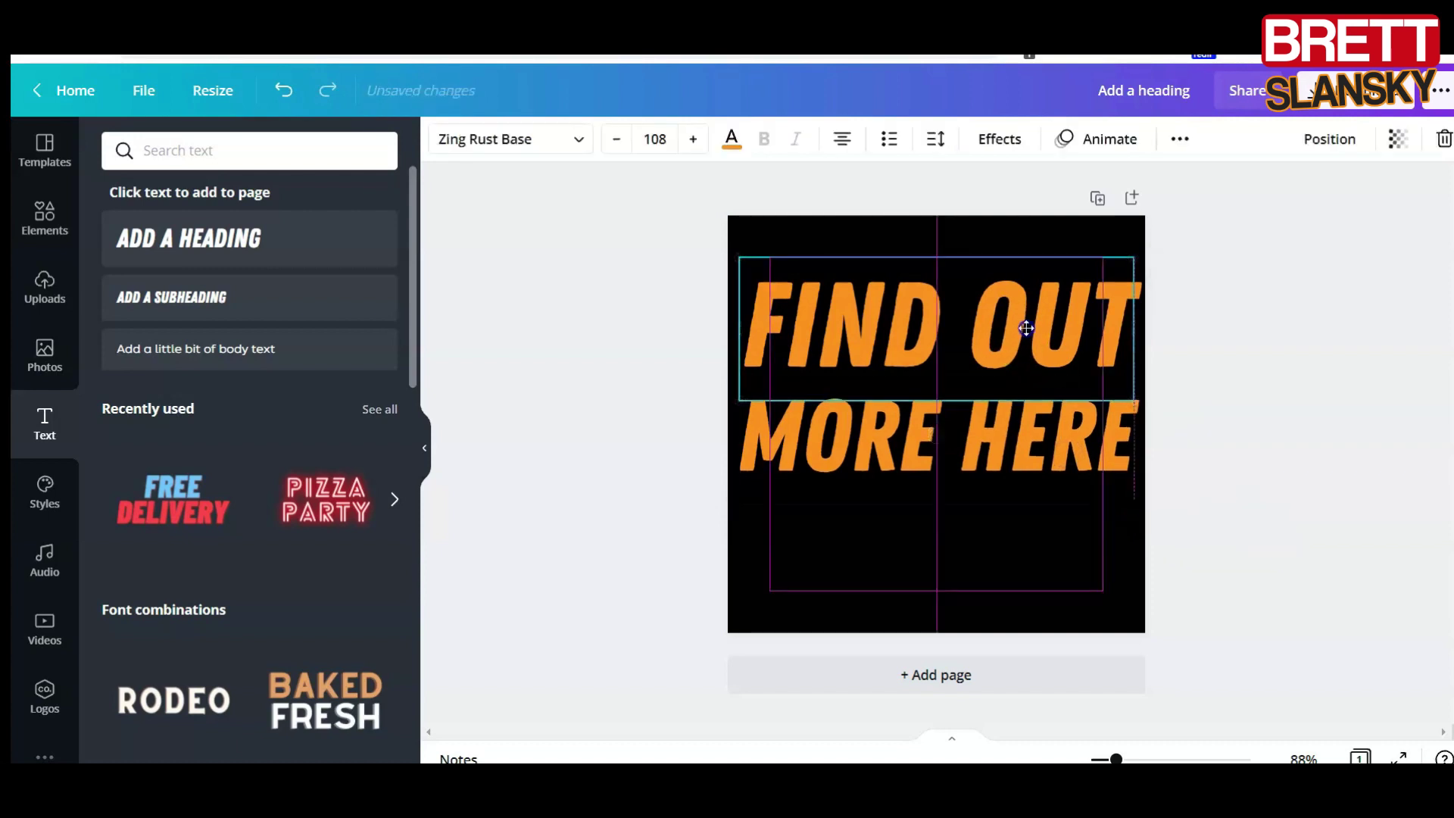
click(990, 428)
mouse_move(998, 430)
mouse_down()
mouse_move(984, 425)
mouse_move(999, 429)
mouse_up()
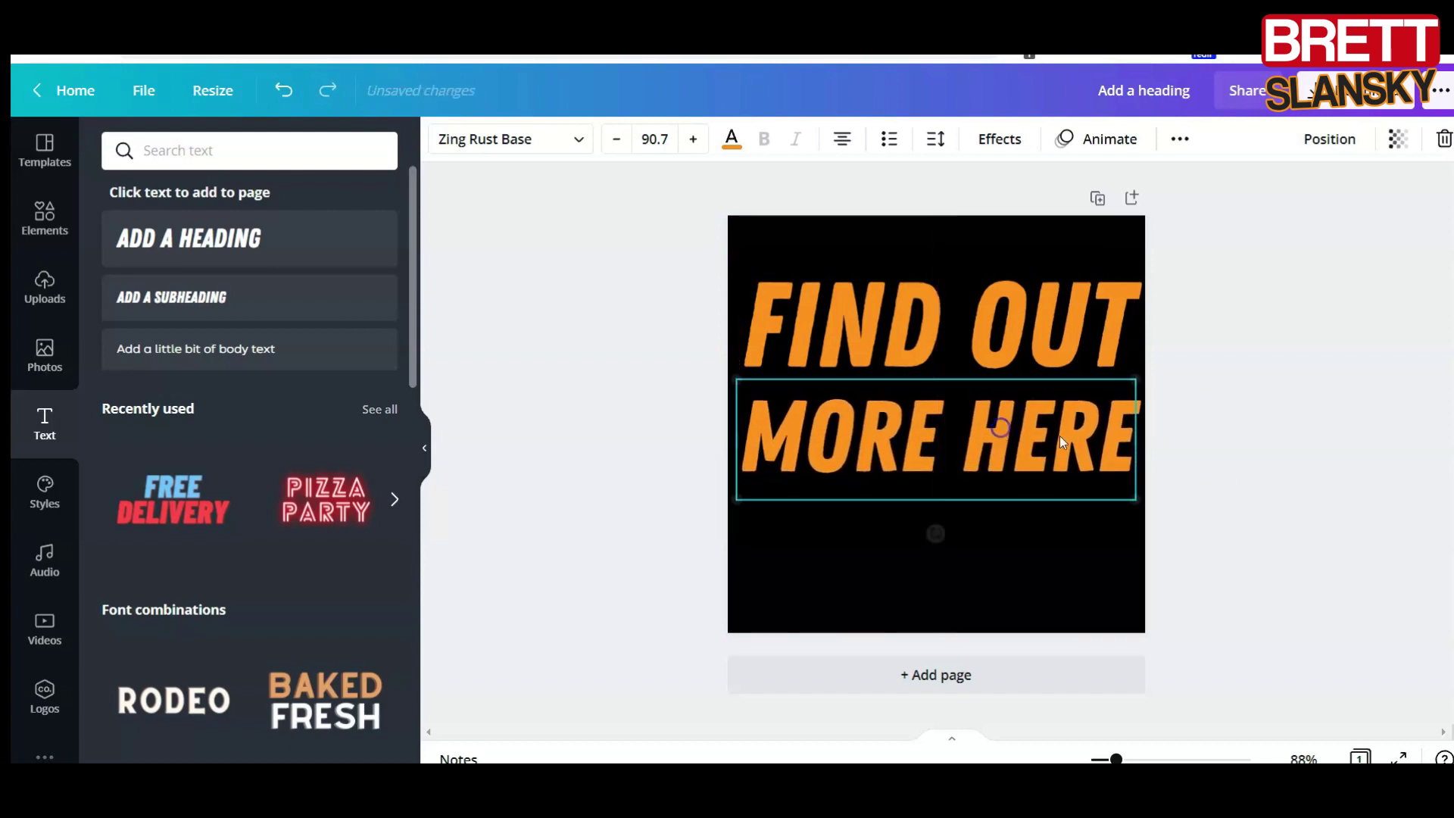
click(1217, 468)
click(972, 449)
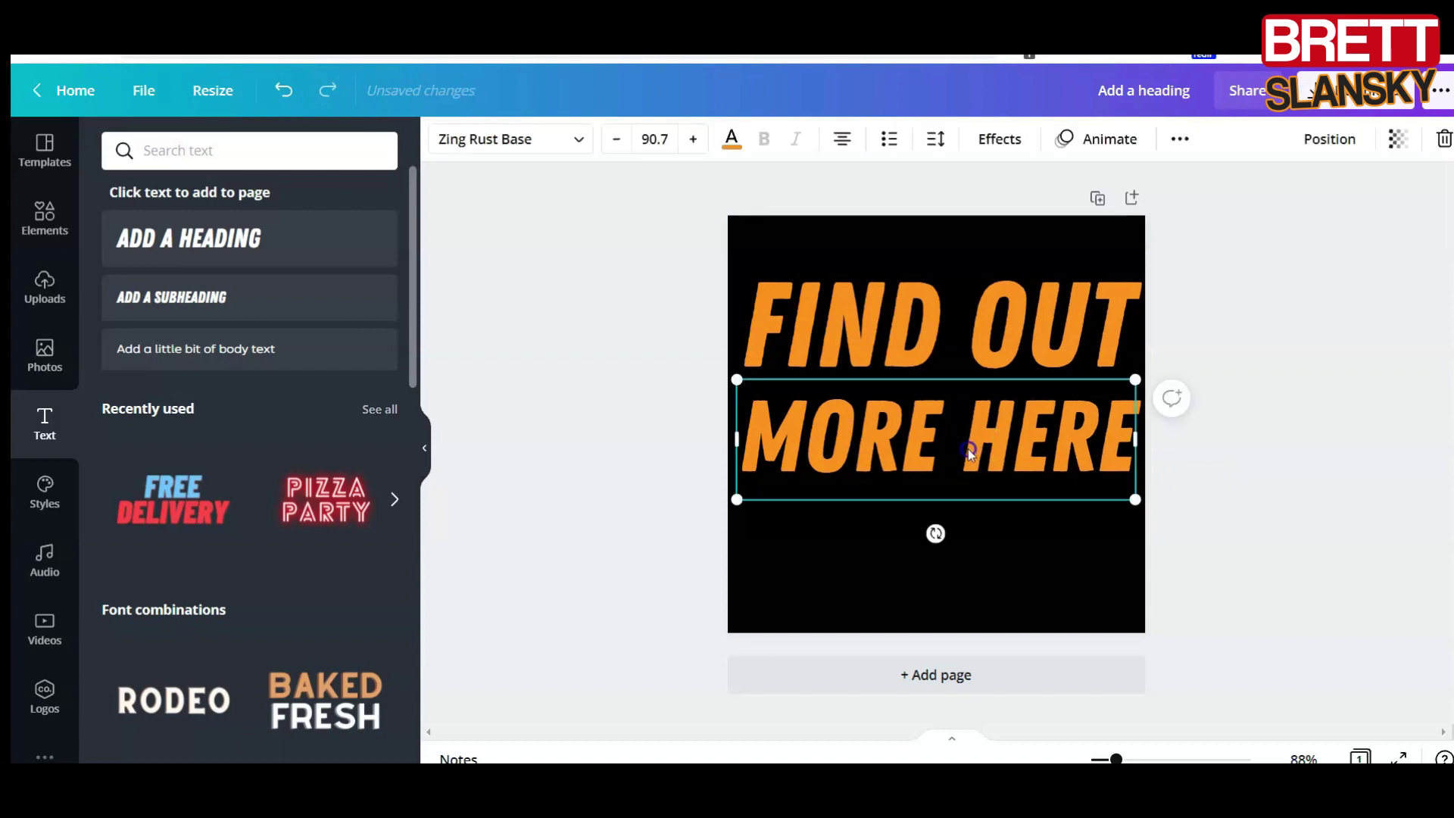
drag(1133, 496, 1143, 501)
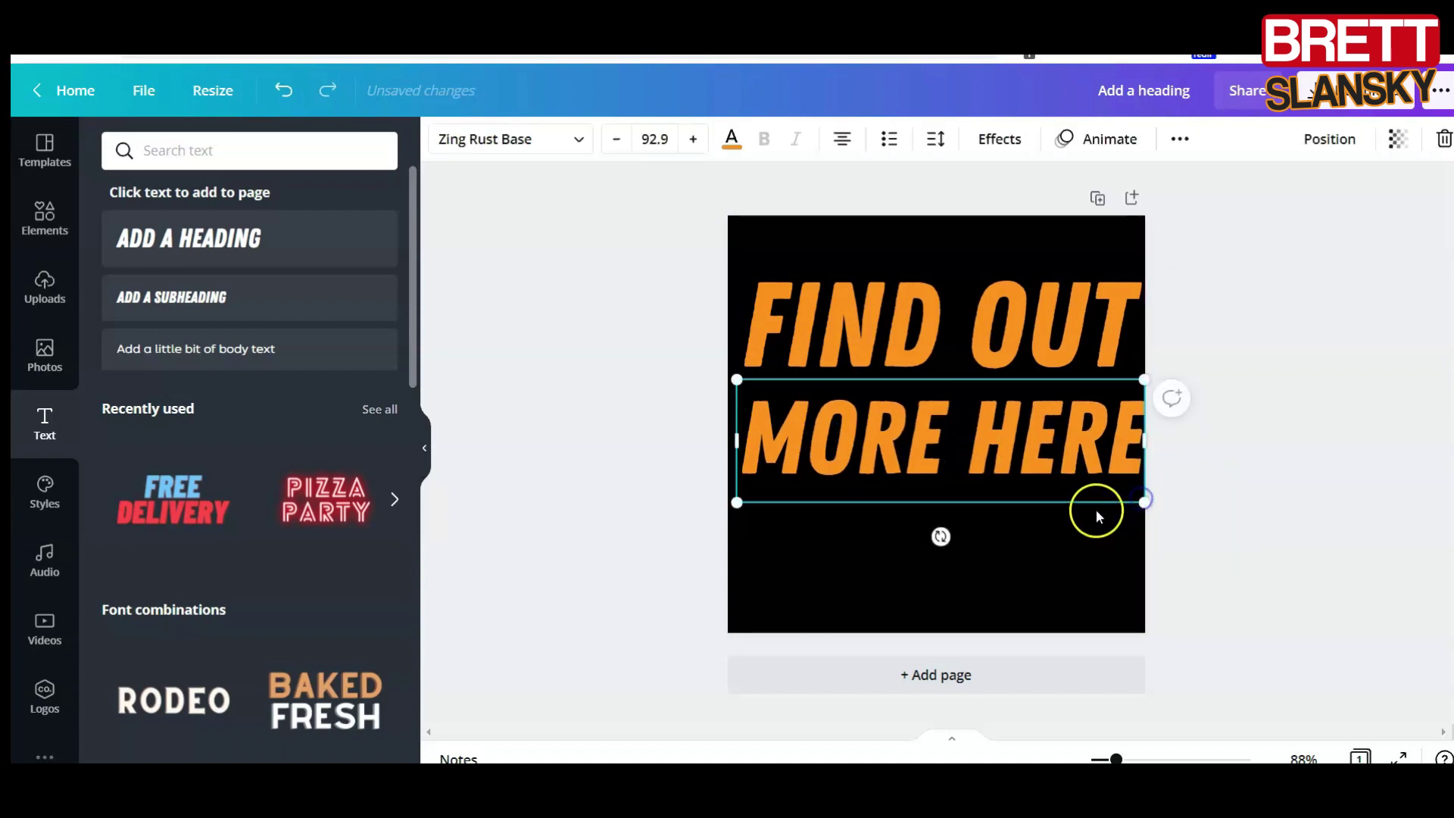
drag(989, 505, 987, 506)
click(1341, 316)
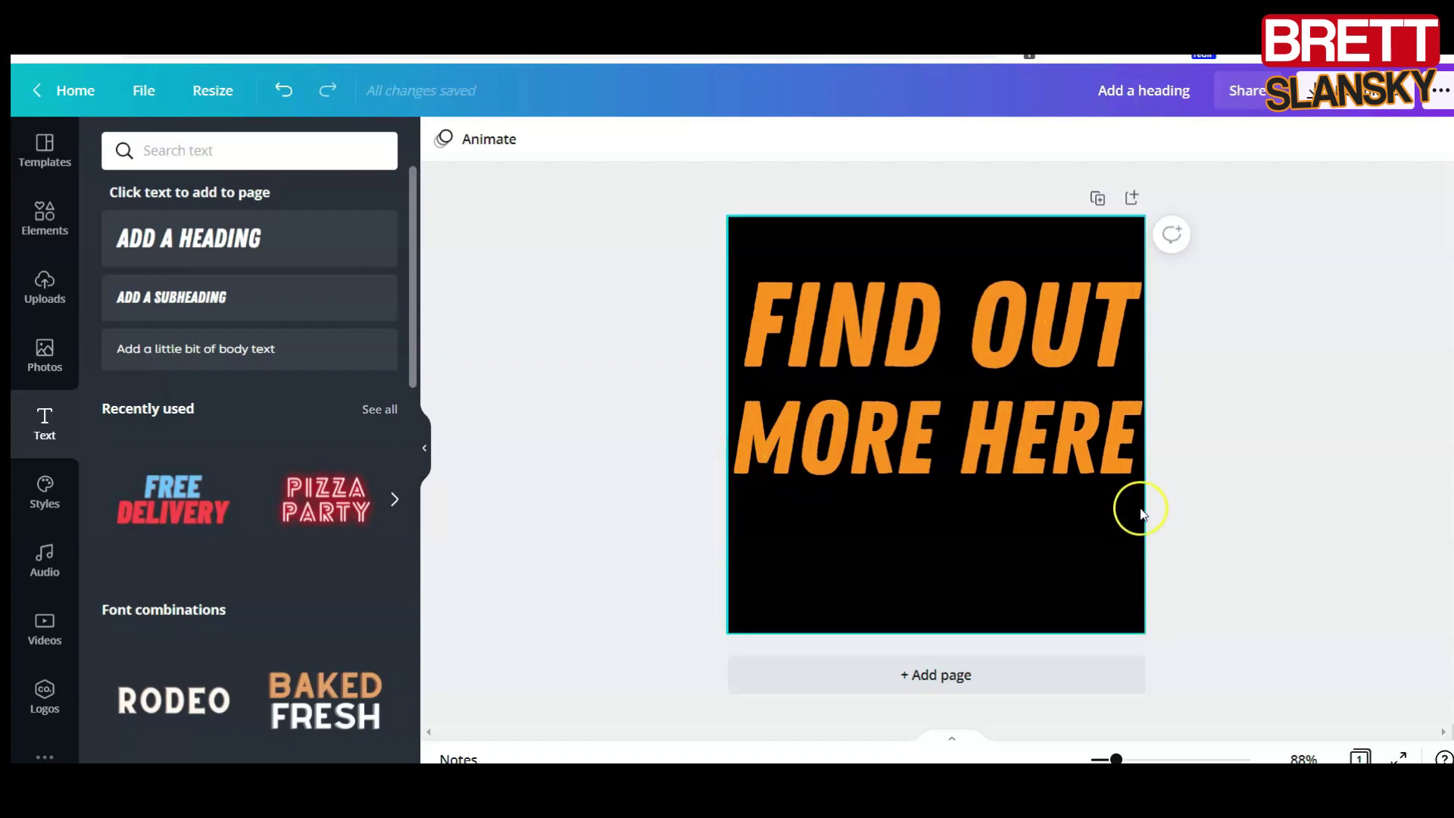
- Search Elements for 'arrow' and place the brush-stroke arrow below the text
click(1001, 537)
click(44, 216)
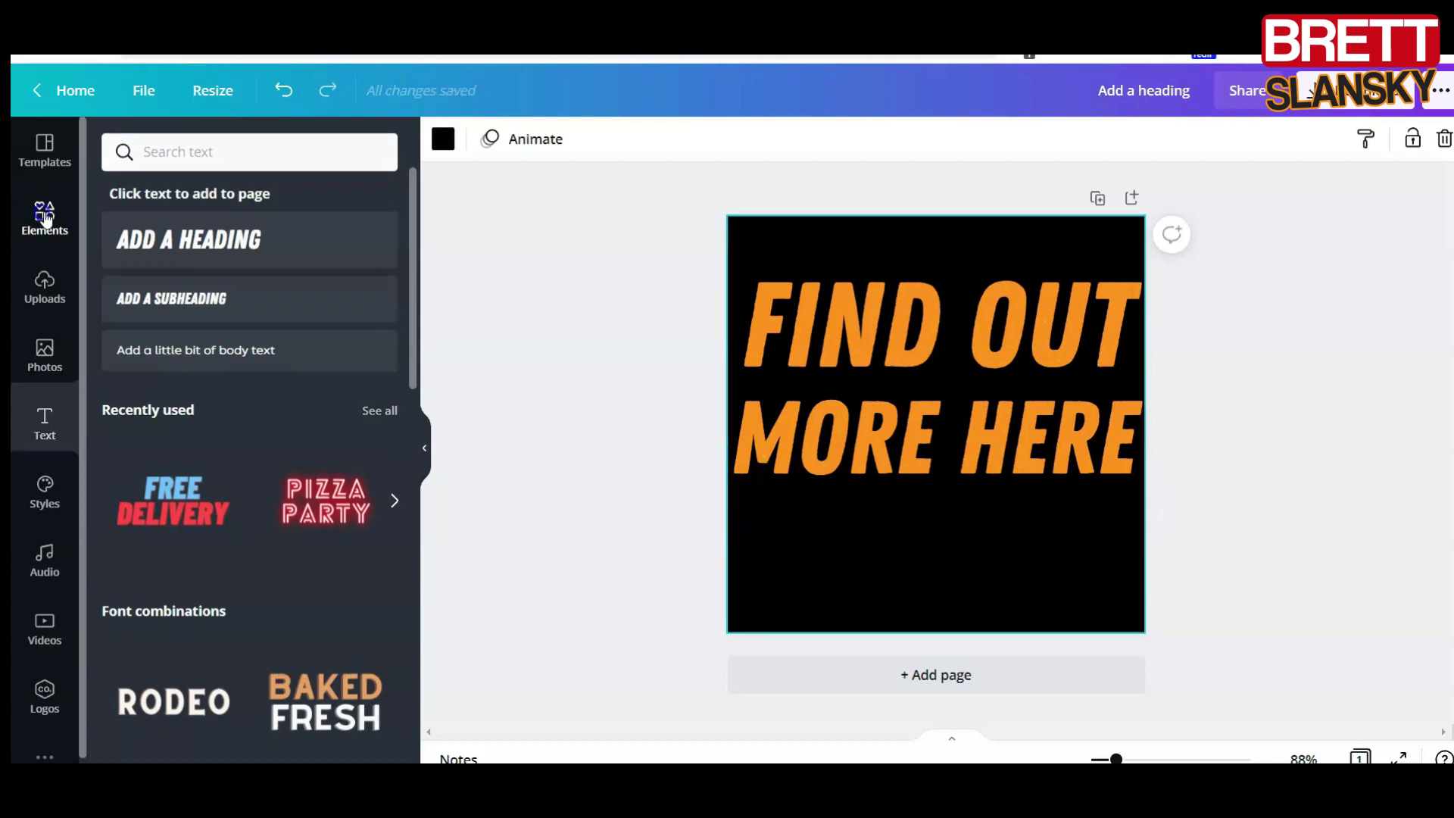
click(211, 157)
text(arro)
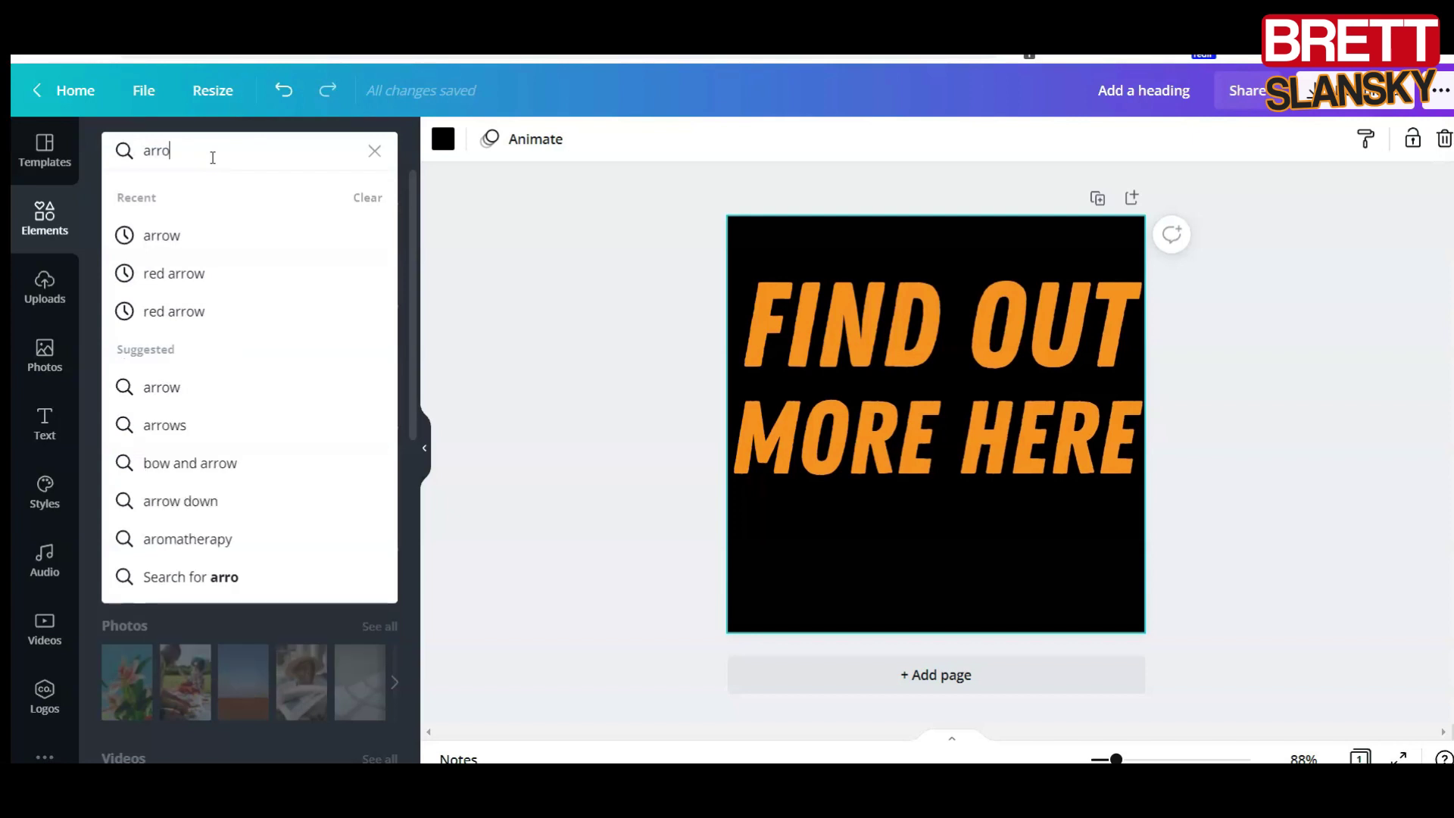
click(161, 233)
scroll(250, 447, down, 5)
drag(249, 447, 869, 544)
- Colour the arrow the same orange as the text and flip it vertically
click(442, 139)
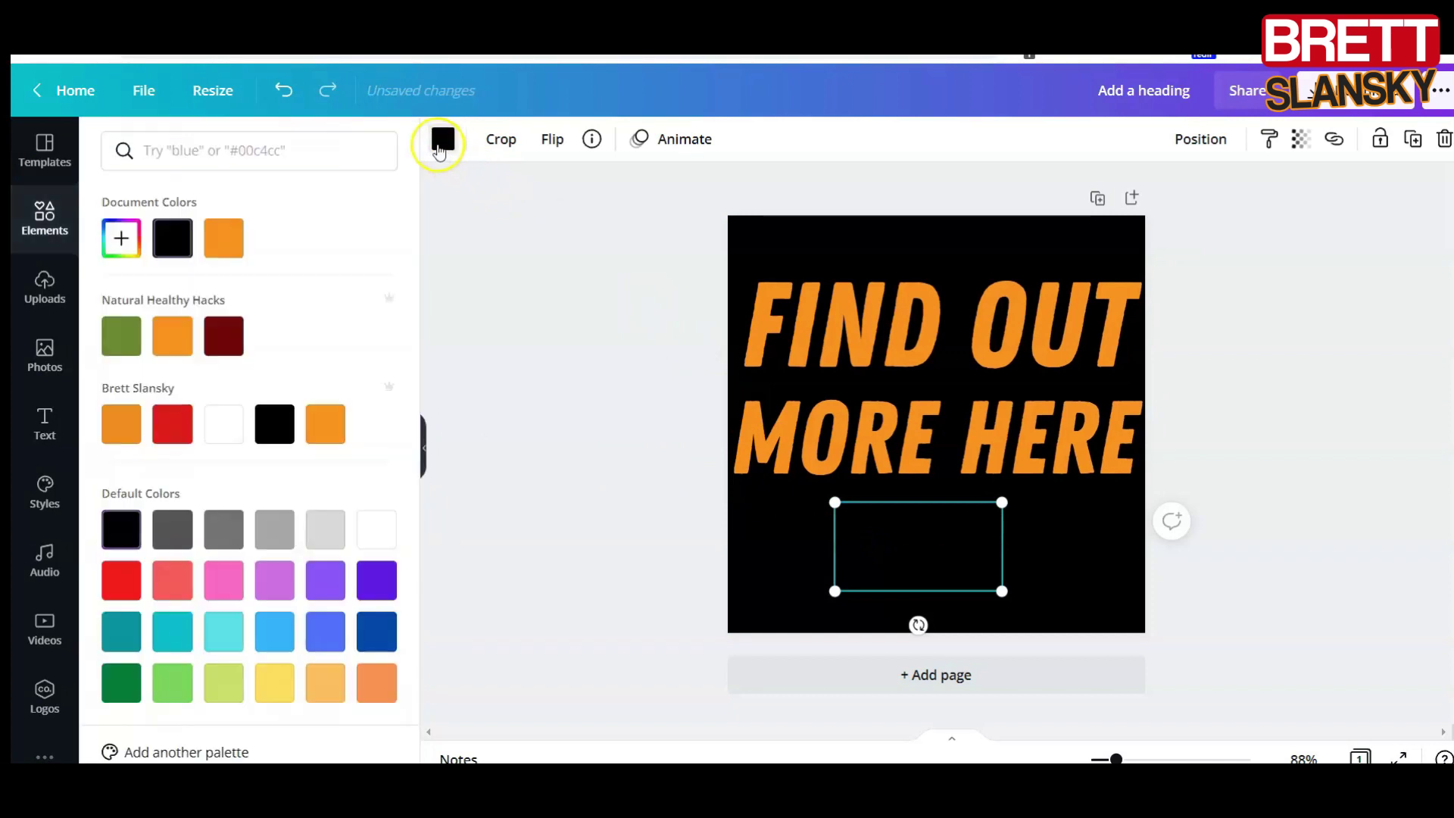
click(156, 225)
click(227, 241)
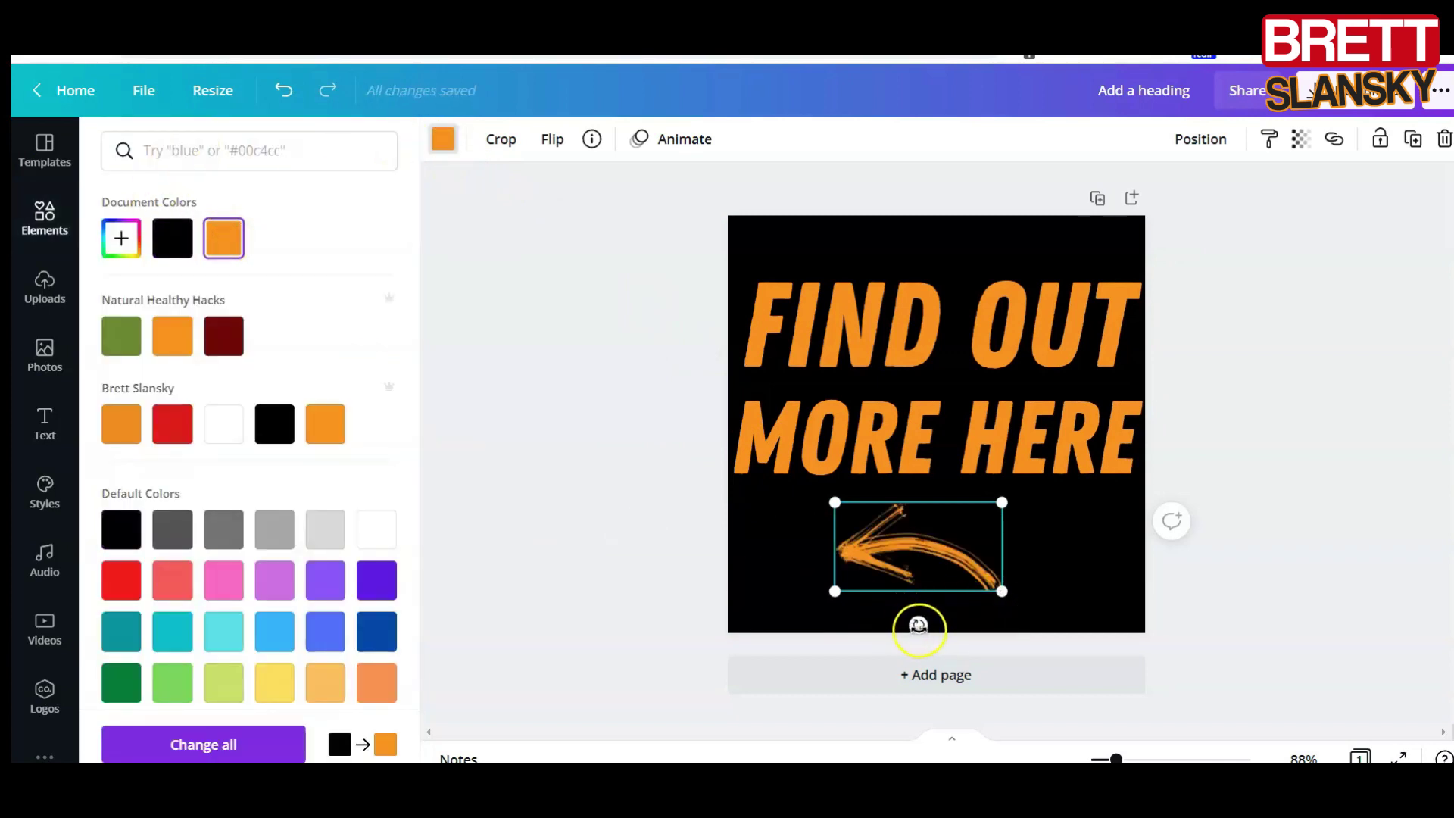
click(552, 138)
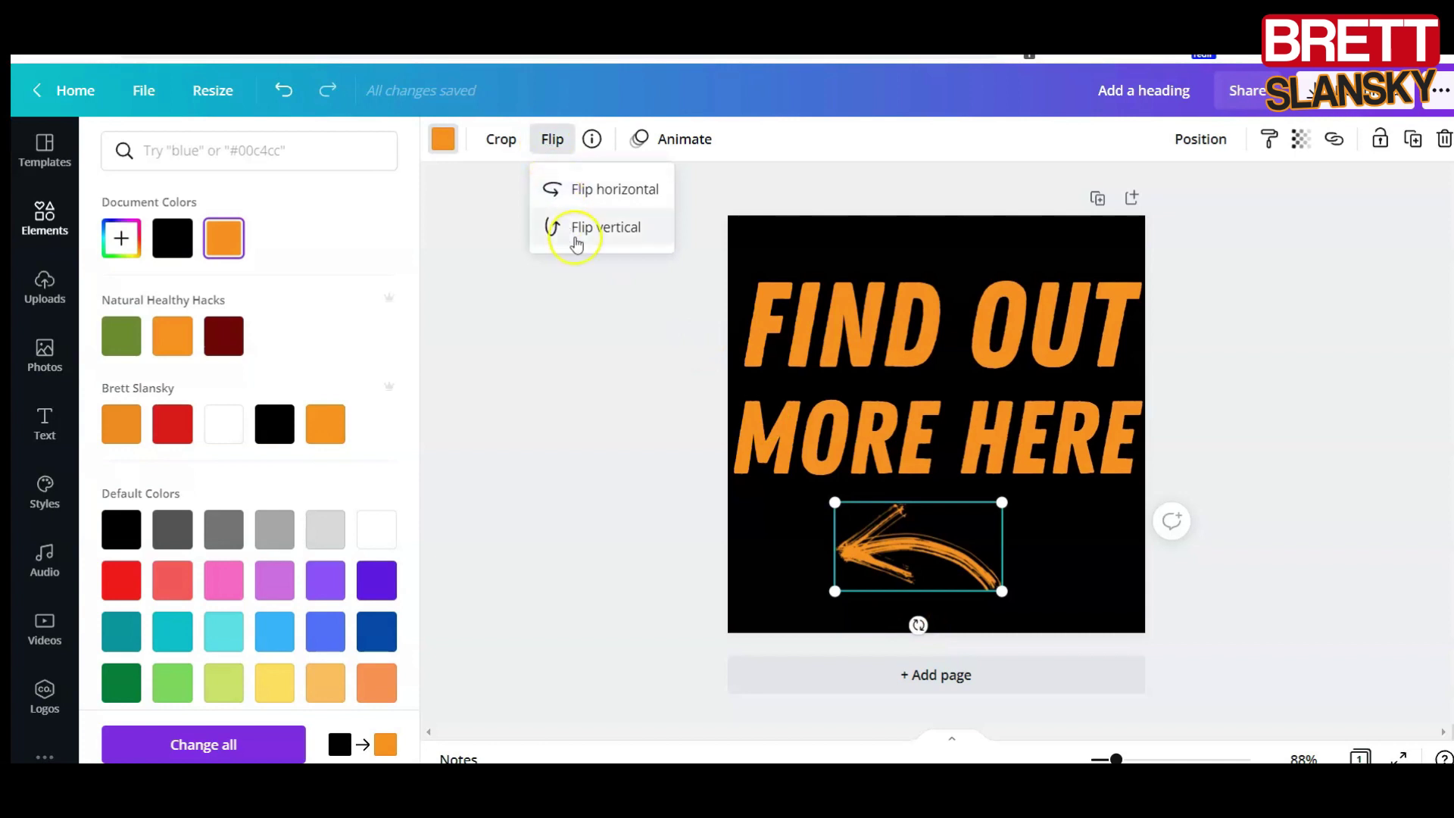
click(579, 233)
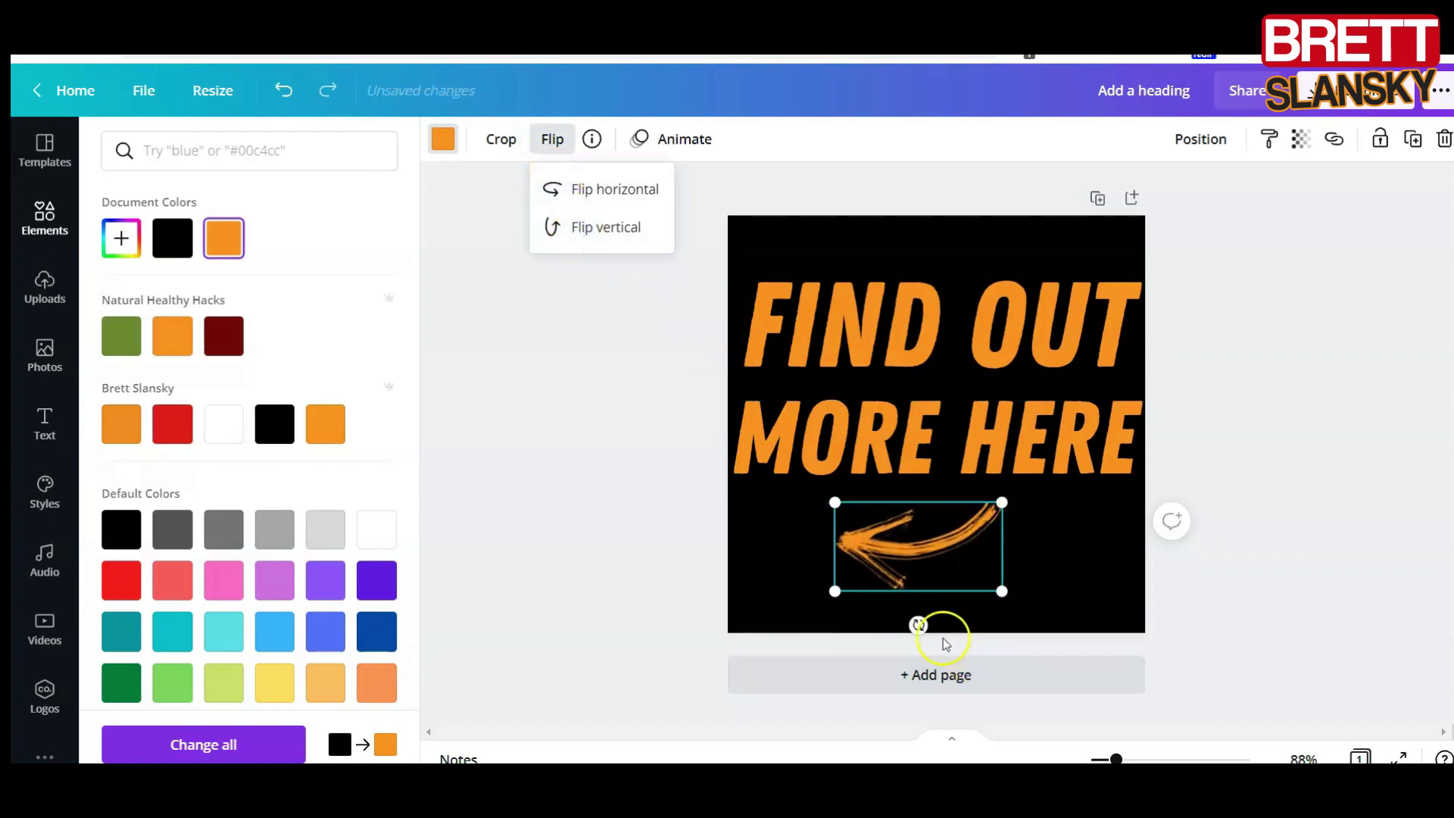
click(919, 626)
- Rotate, enlarge and reposition the arrow so it points down-left beneath MORE HERE
drag(941, 624, 835, 592)
click(753, 602)
drag(849, 610, 786, 625)
mouse_move(928, 547)
mouse_down()
mouse_move(897, 530)
mouse_move(907, 542)
mouse_up()
drag(969, 479, 969, 472)
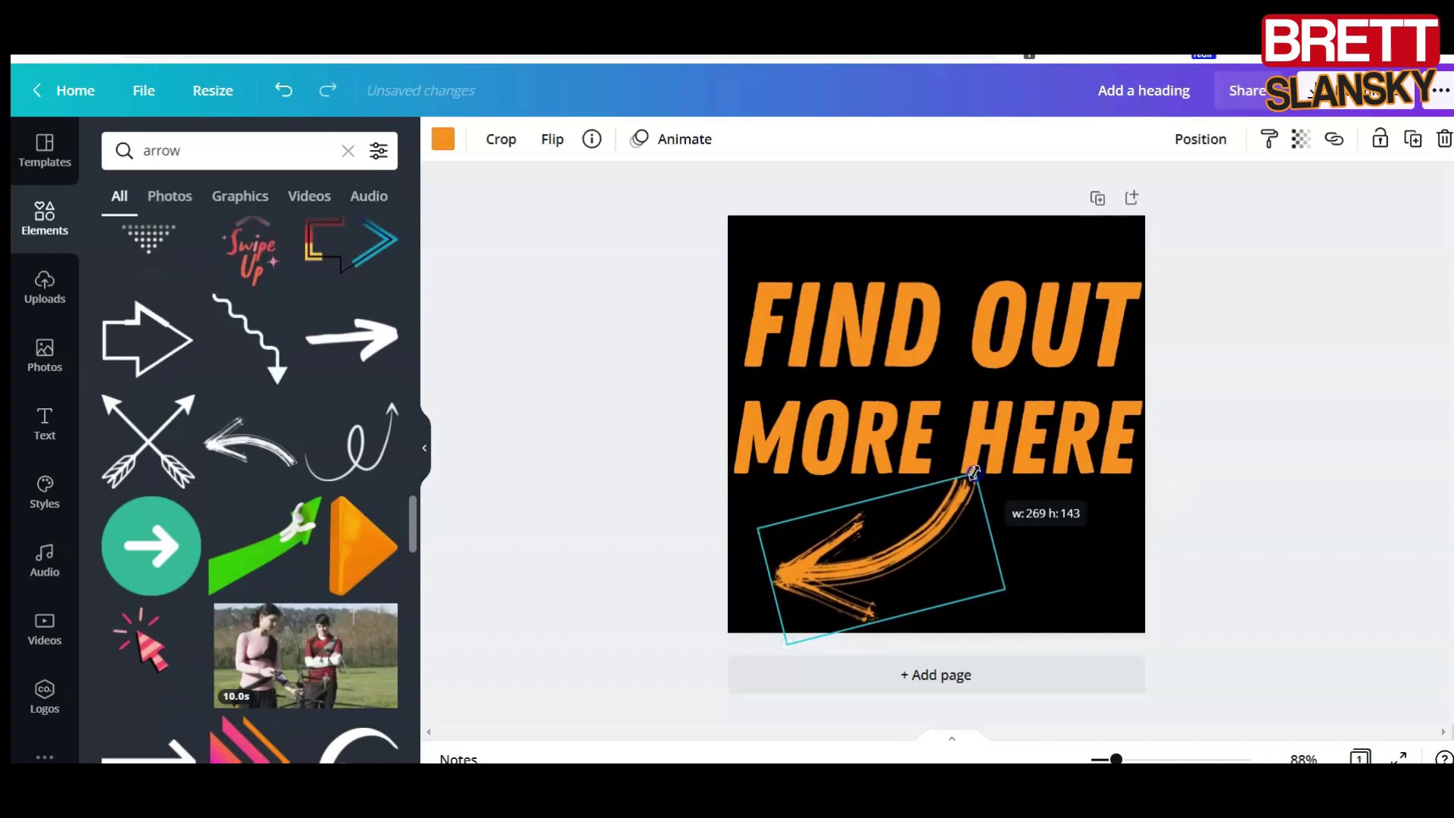
click(1416, 560)
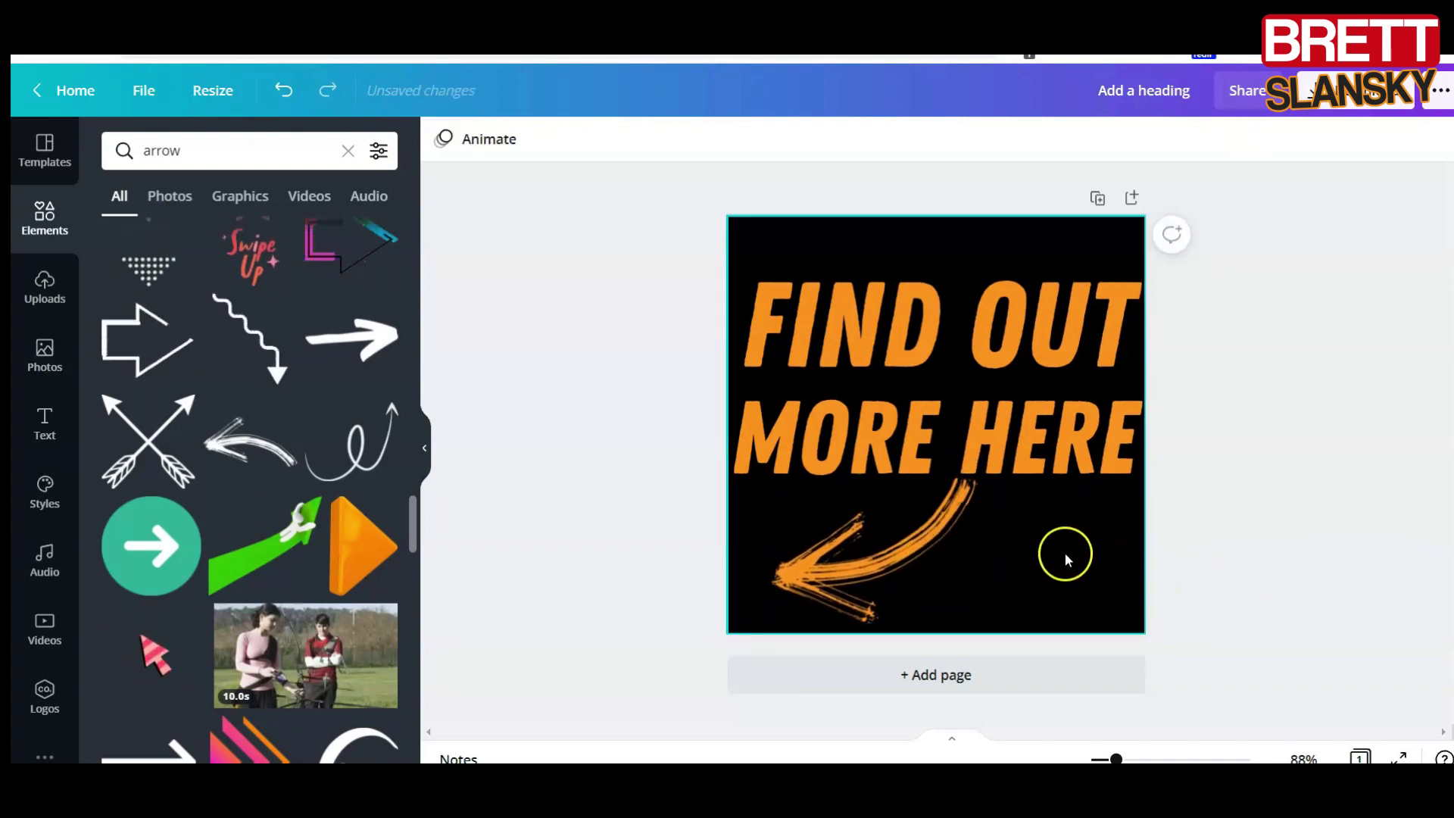
click(1383, 532)
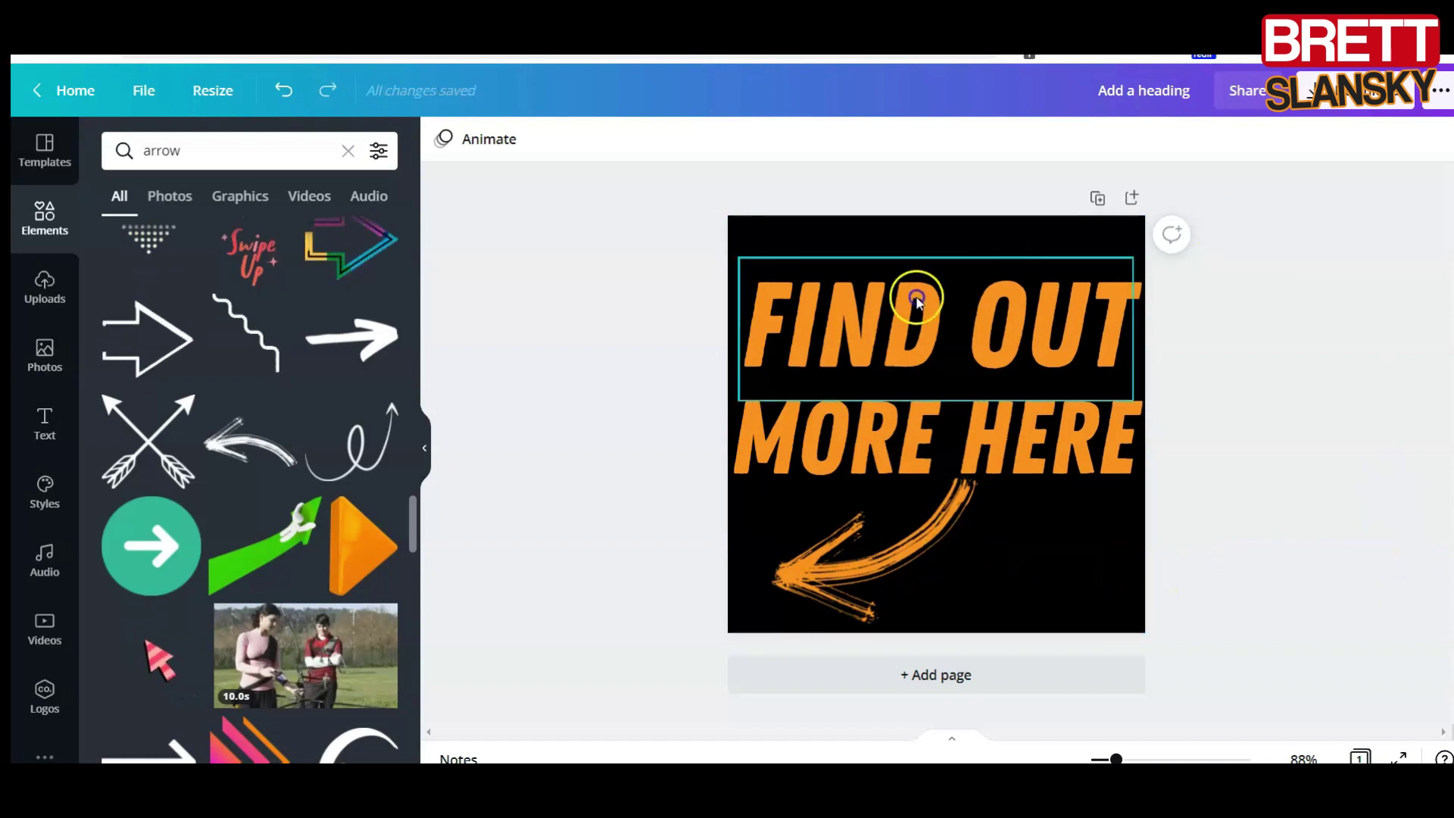
- Rename the design to 'Find Out More - YT Watermark'
click(1222, 110)
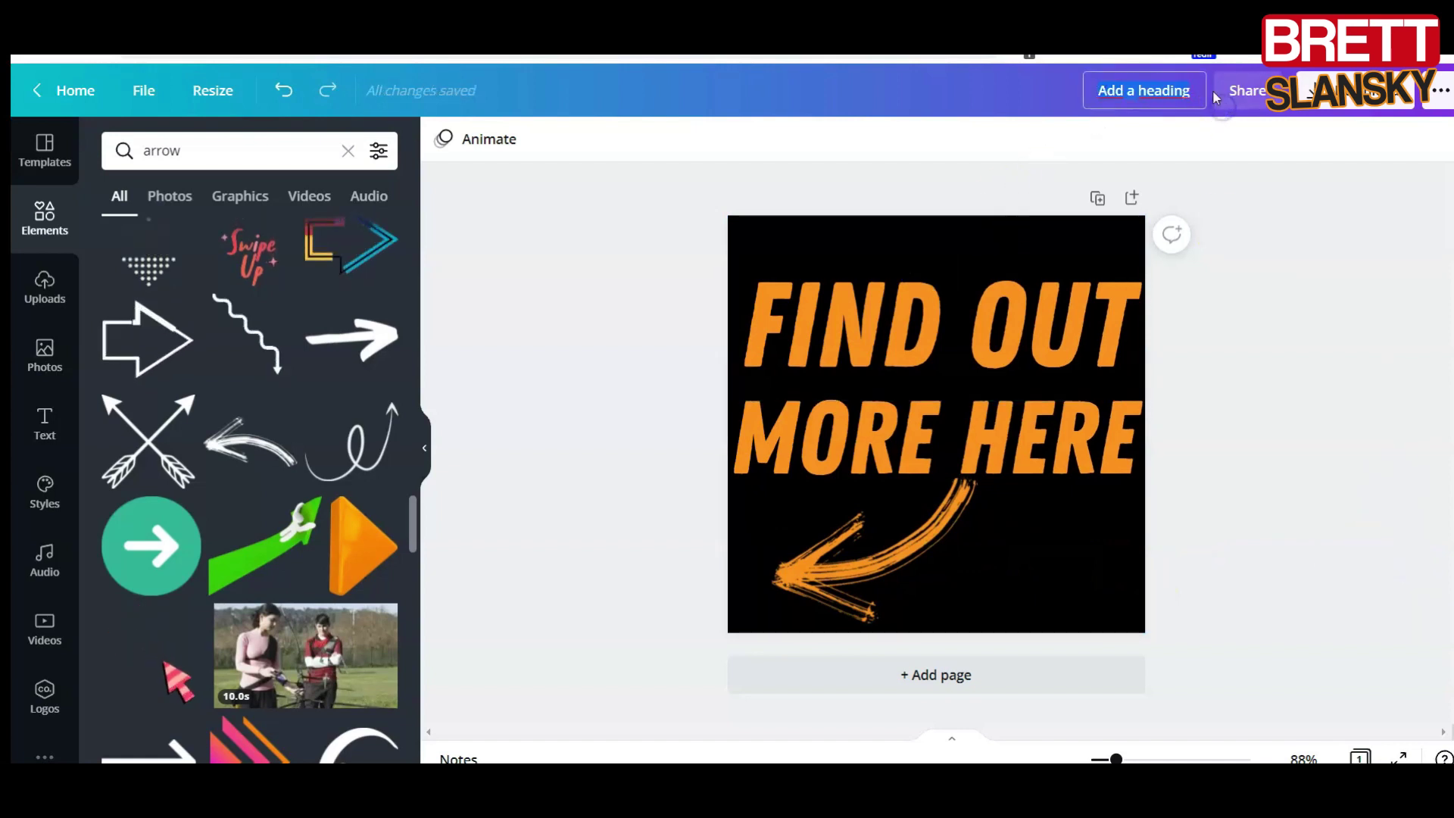
text(Fin)
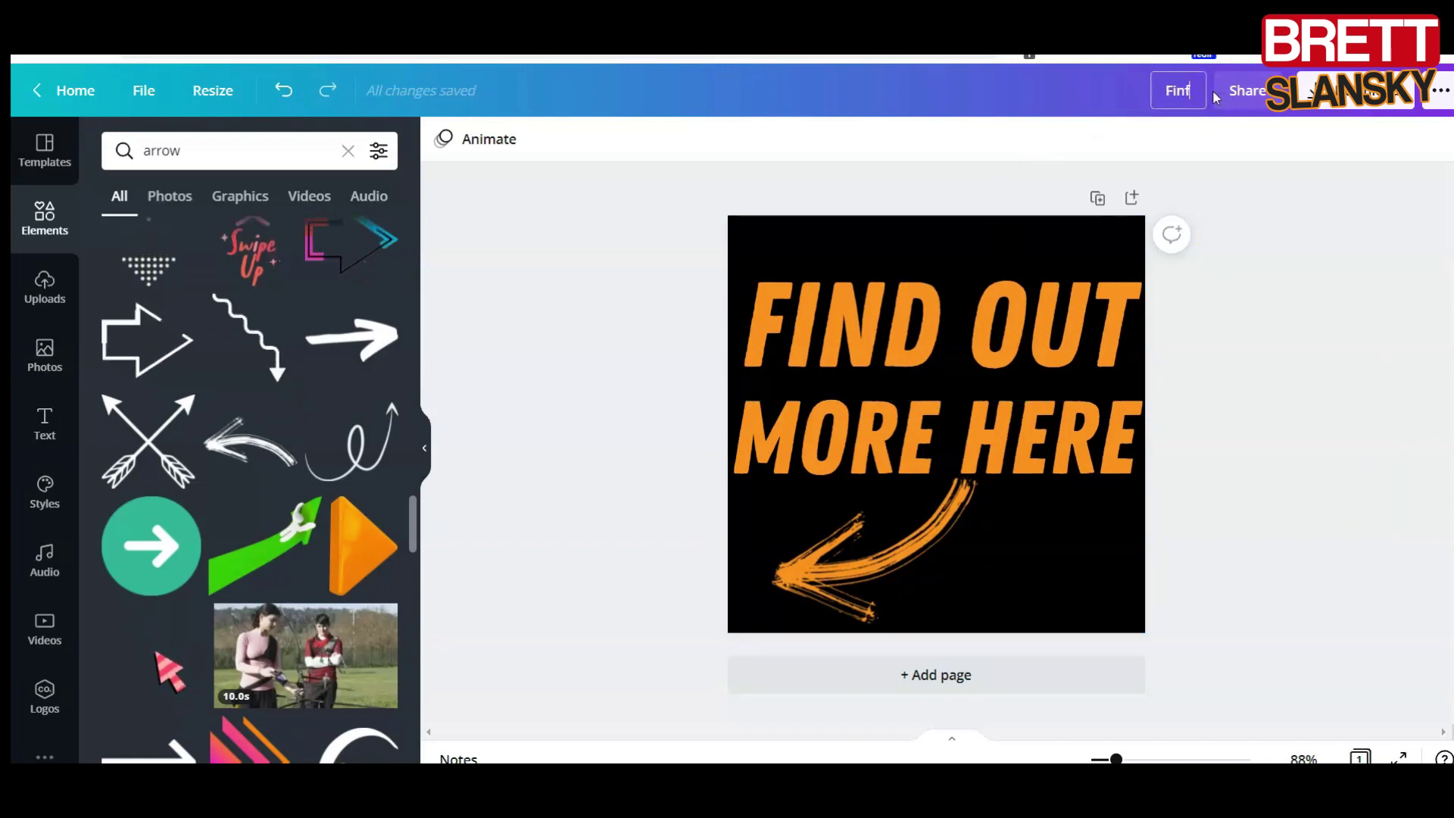
text(d Out More)
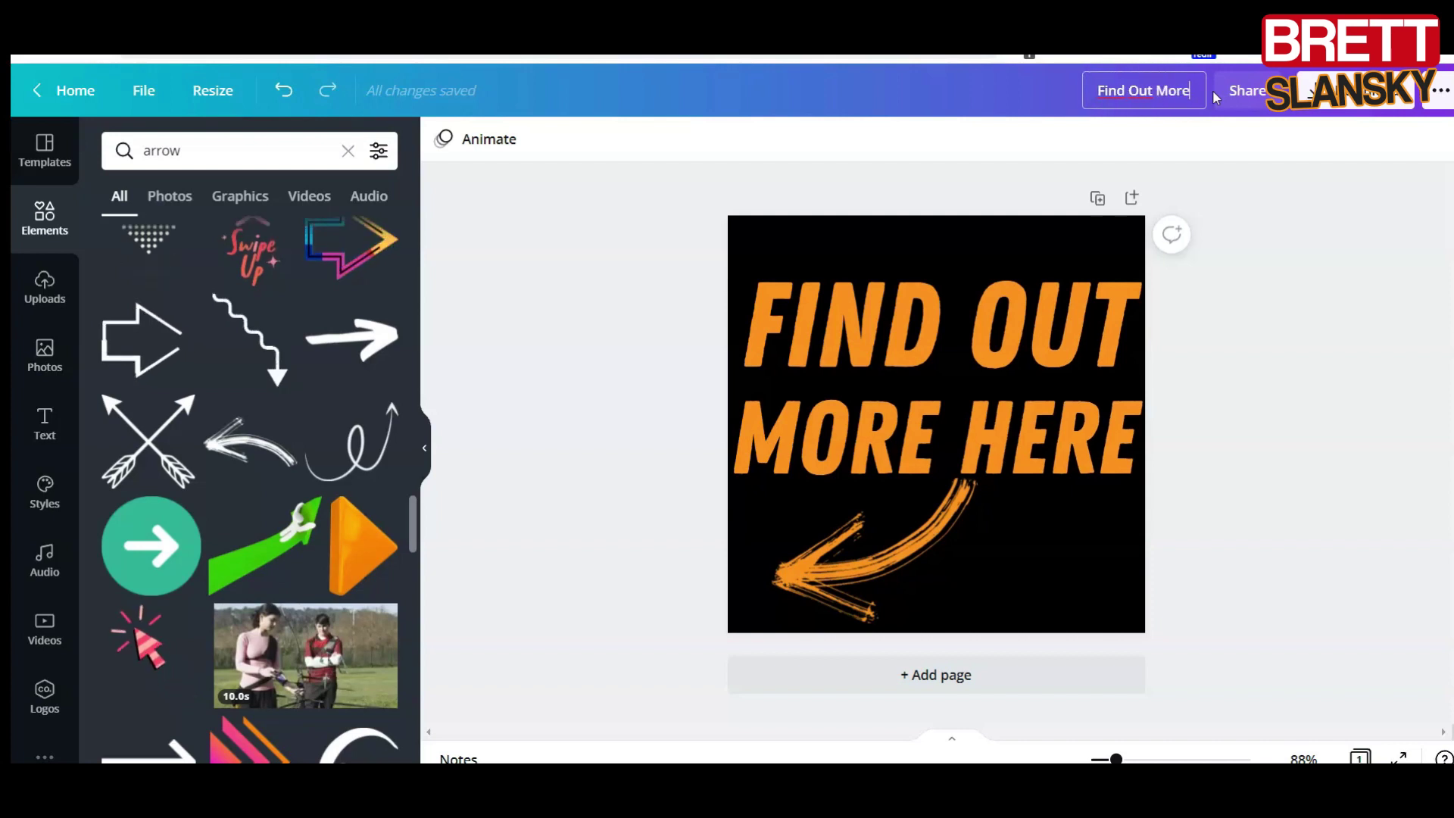
text( - Y)
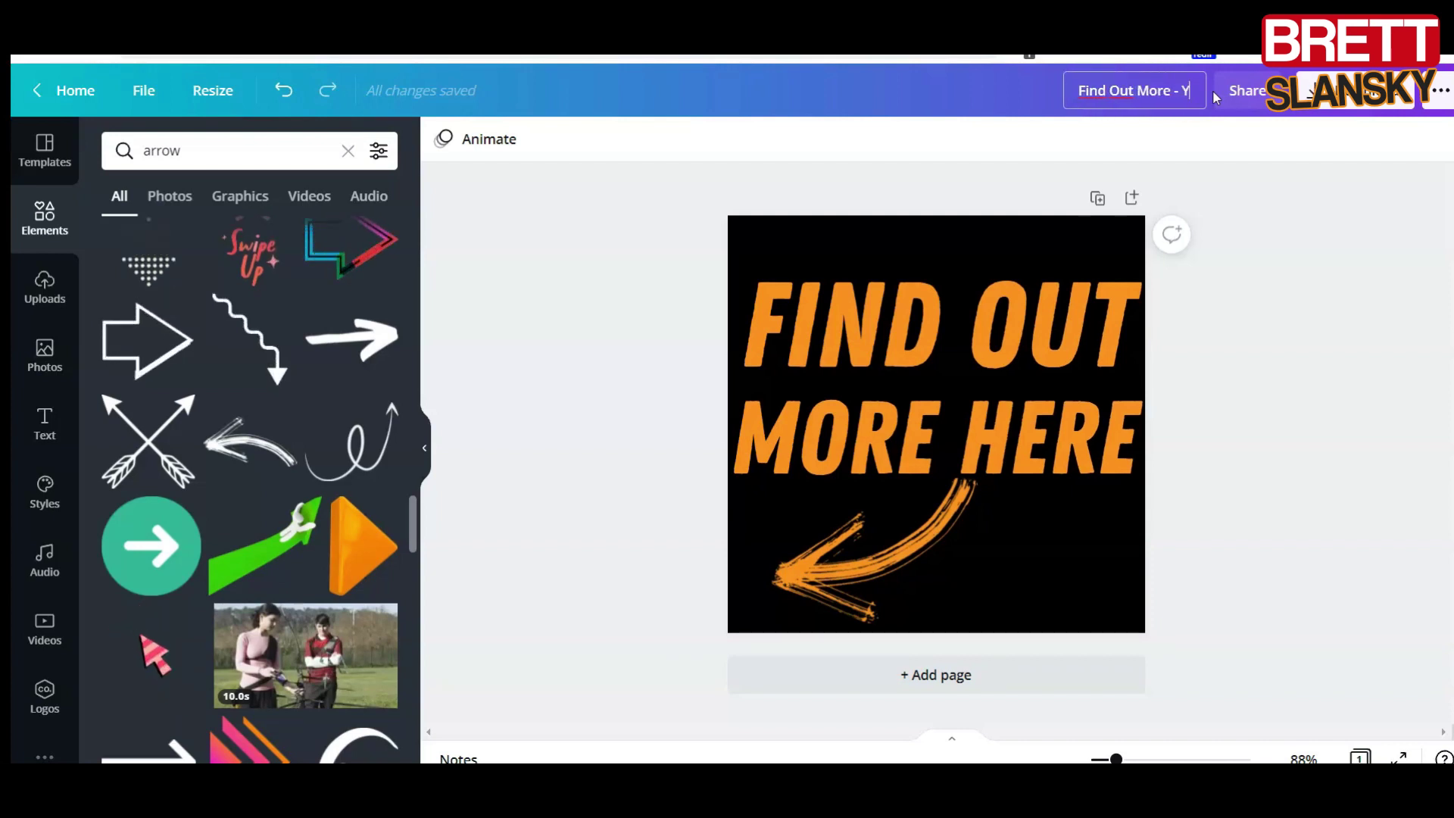
text(T Waterma)
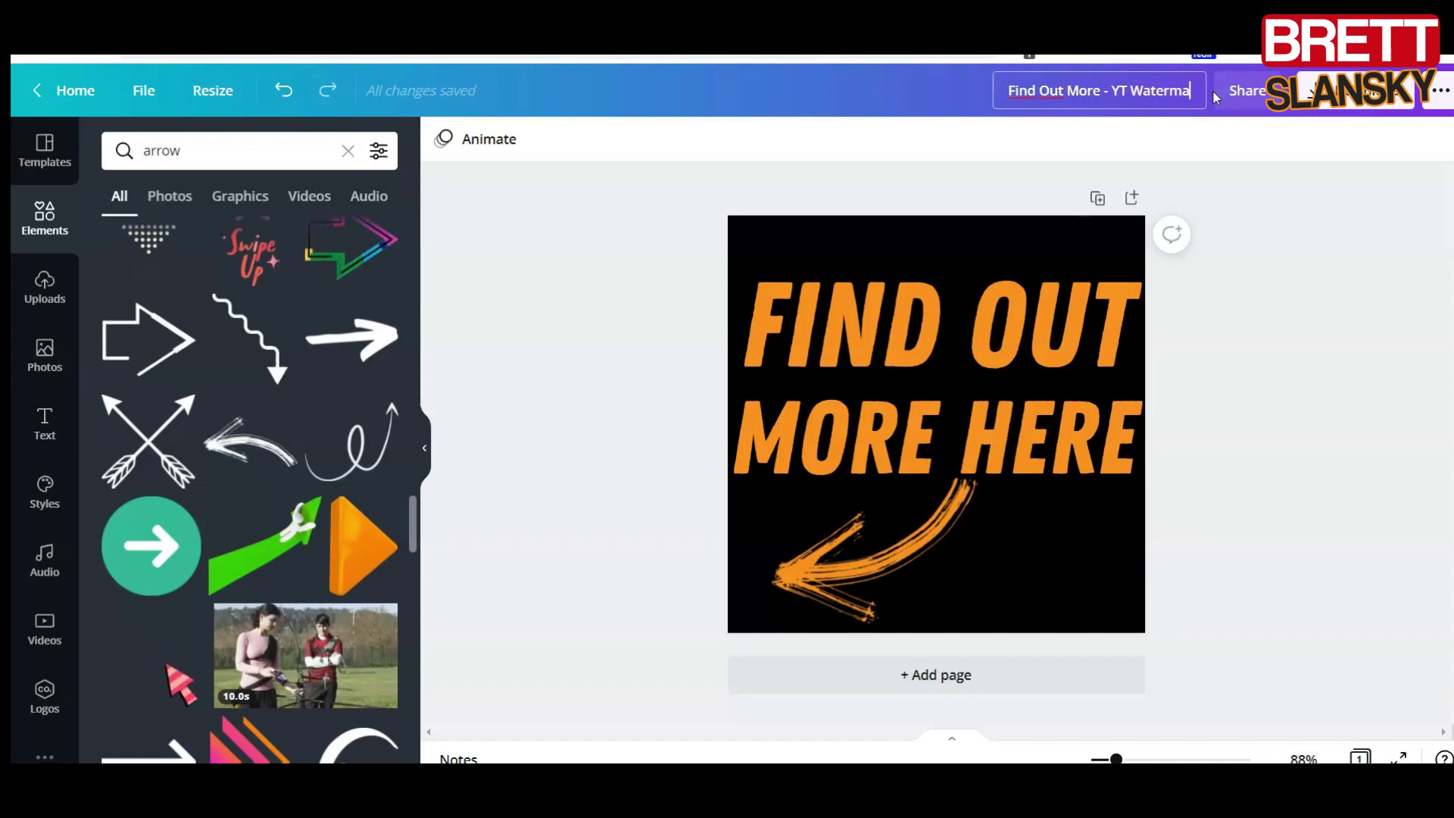
text(rk)
key(Return)
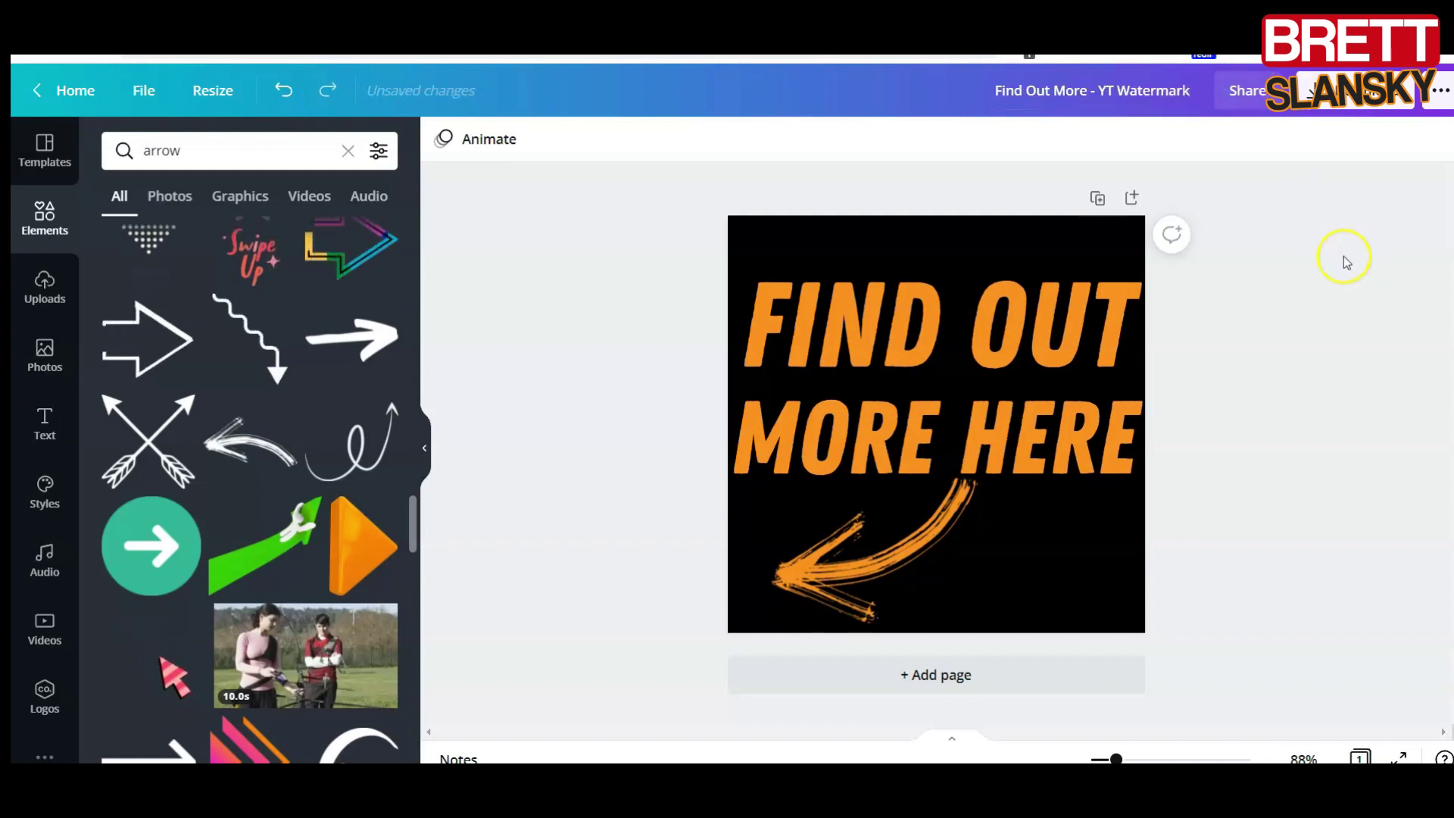
- Download the design as a PNG image
click(1314, 108)
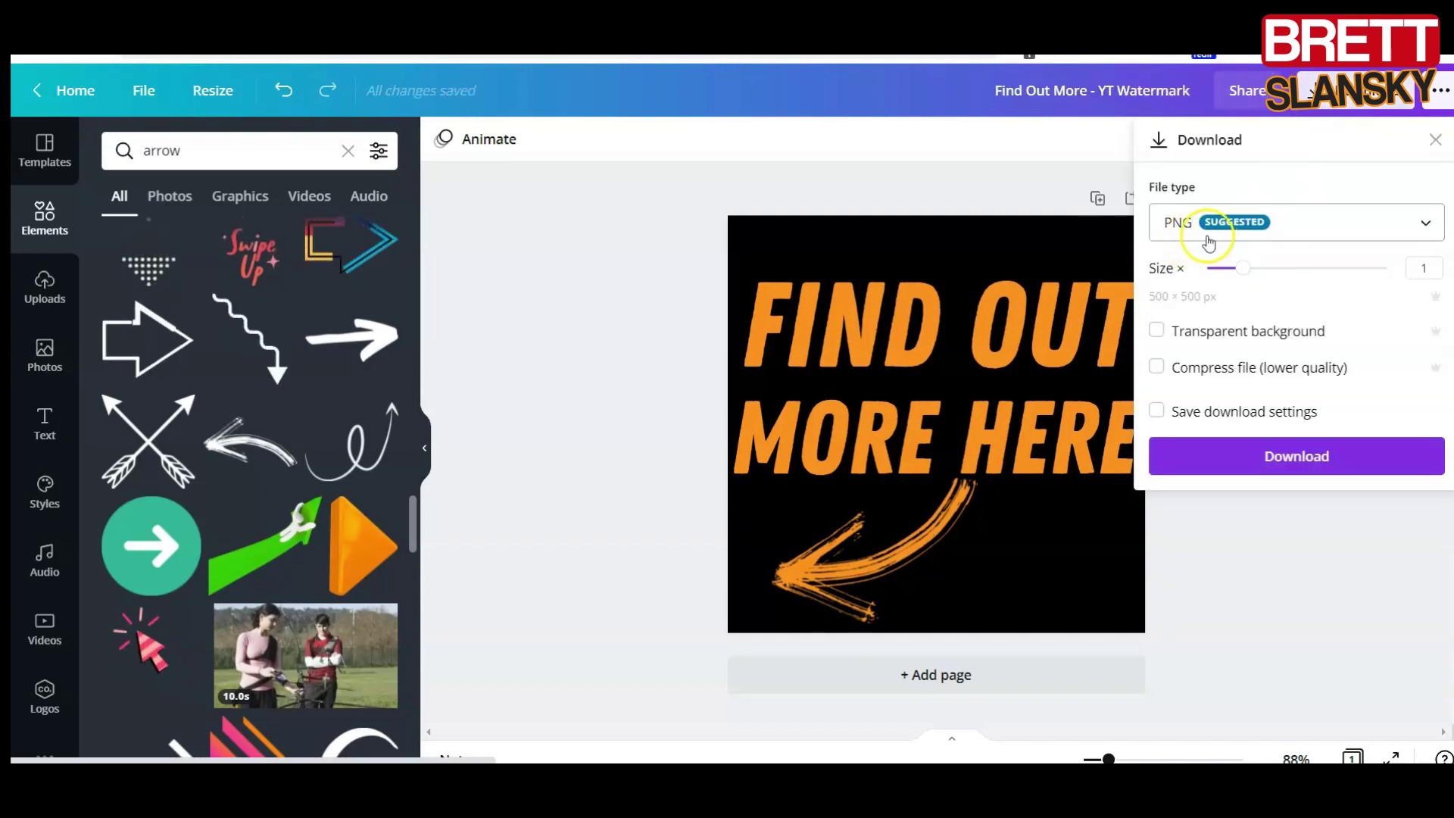
click(1303, 458)
click(1278, 165)
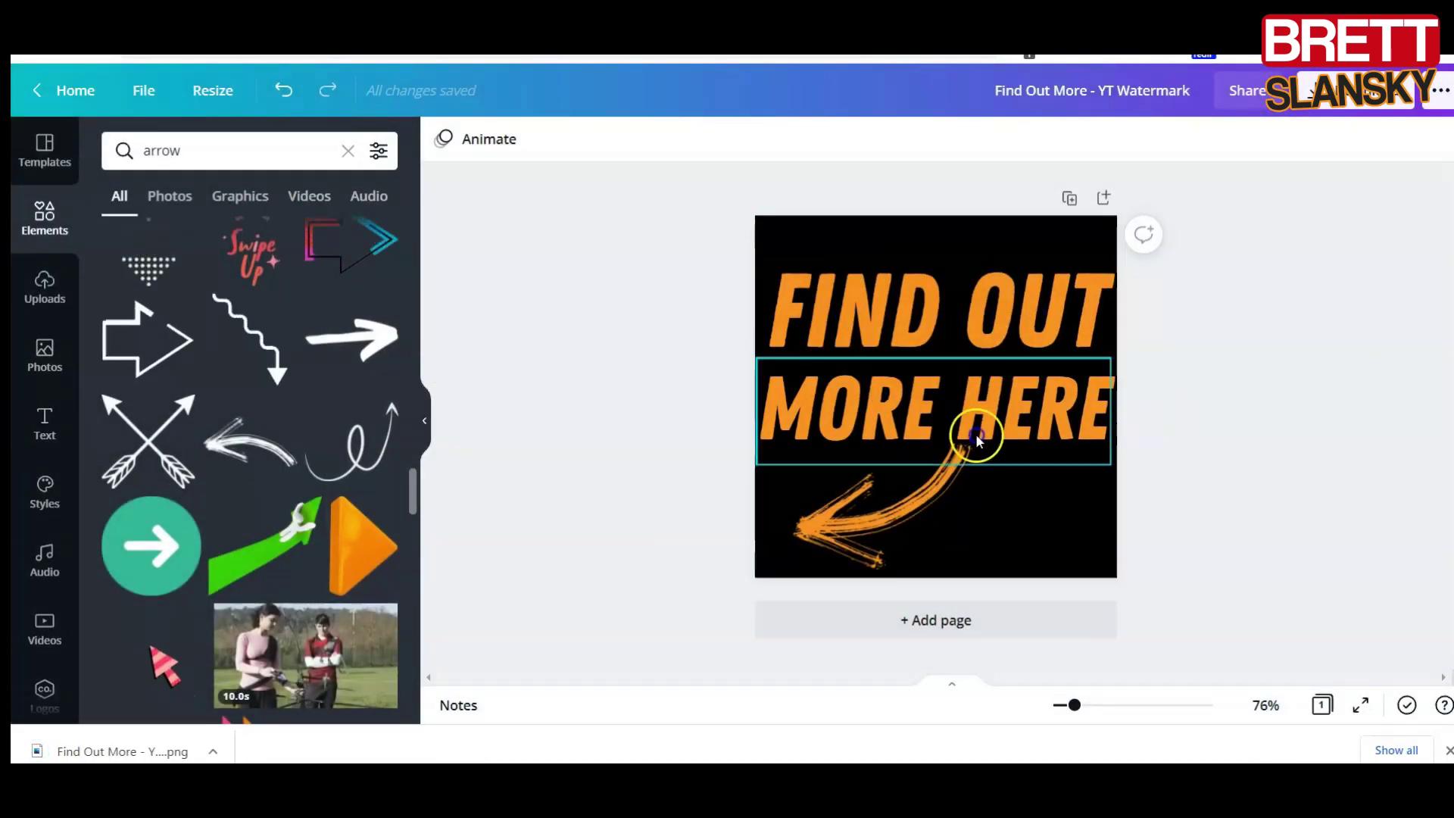
- Navigate to the YouTube Studio channel dashboard
click(1176, 530)
click(1386, 242)
click(1346, 318)
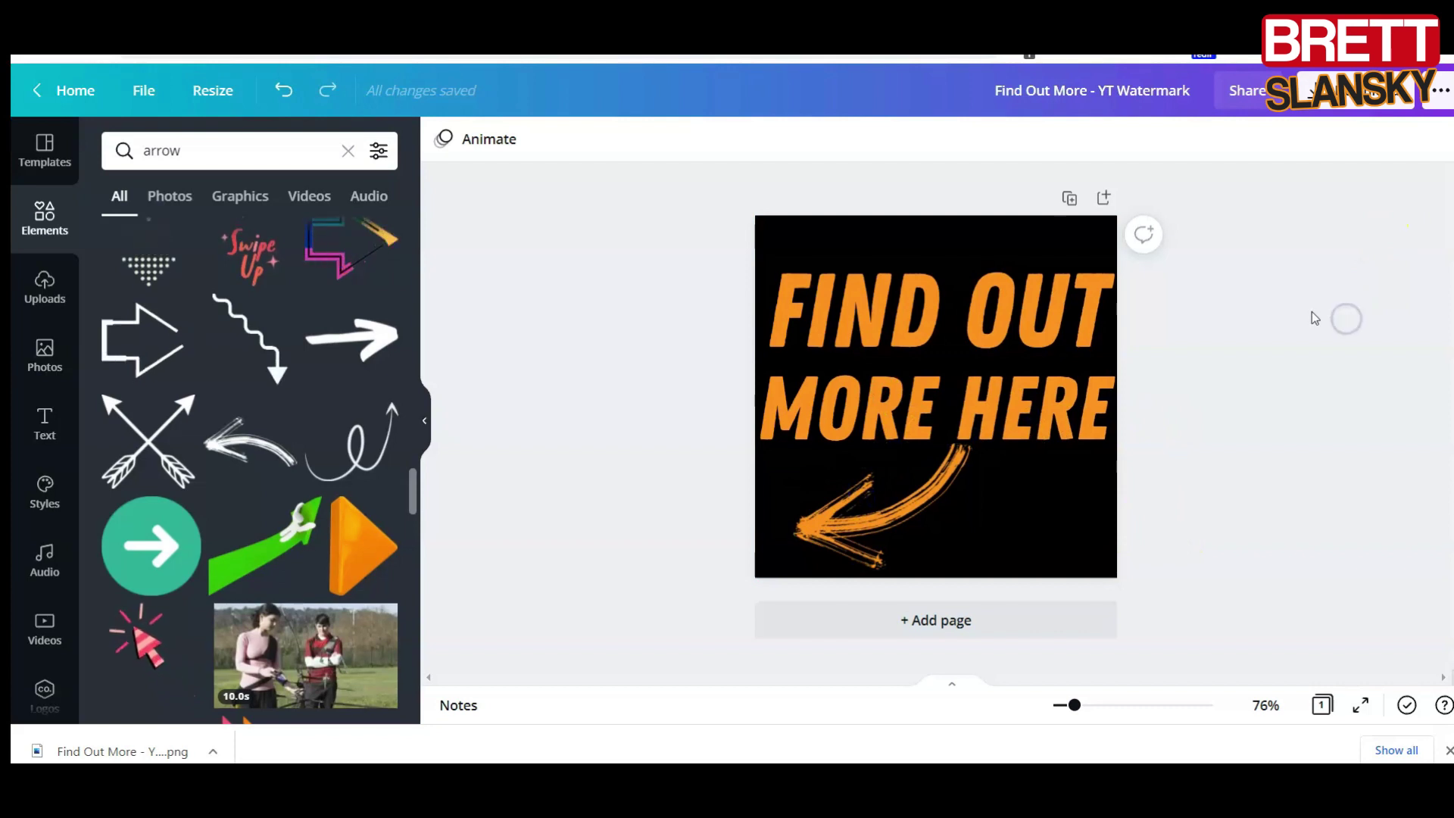
click(1302, 308)
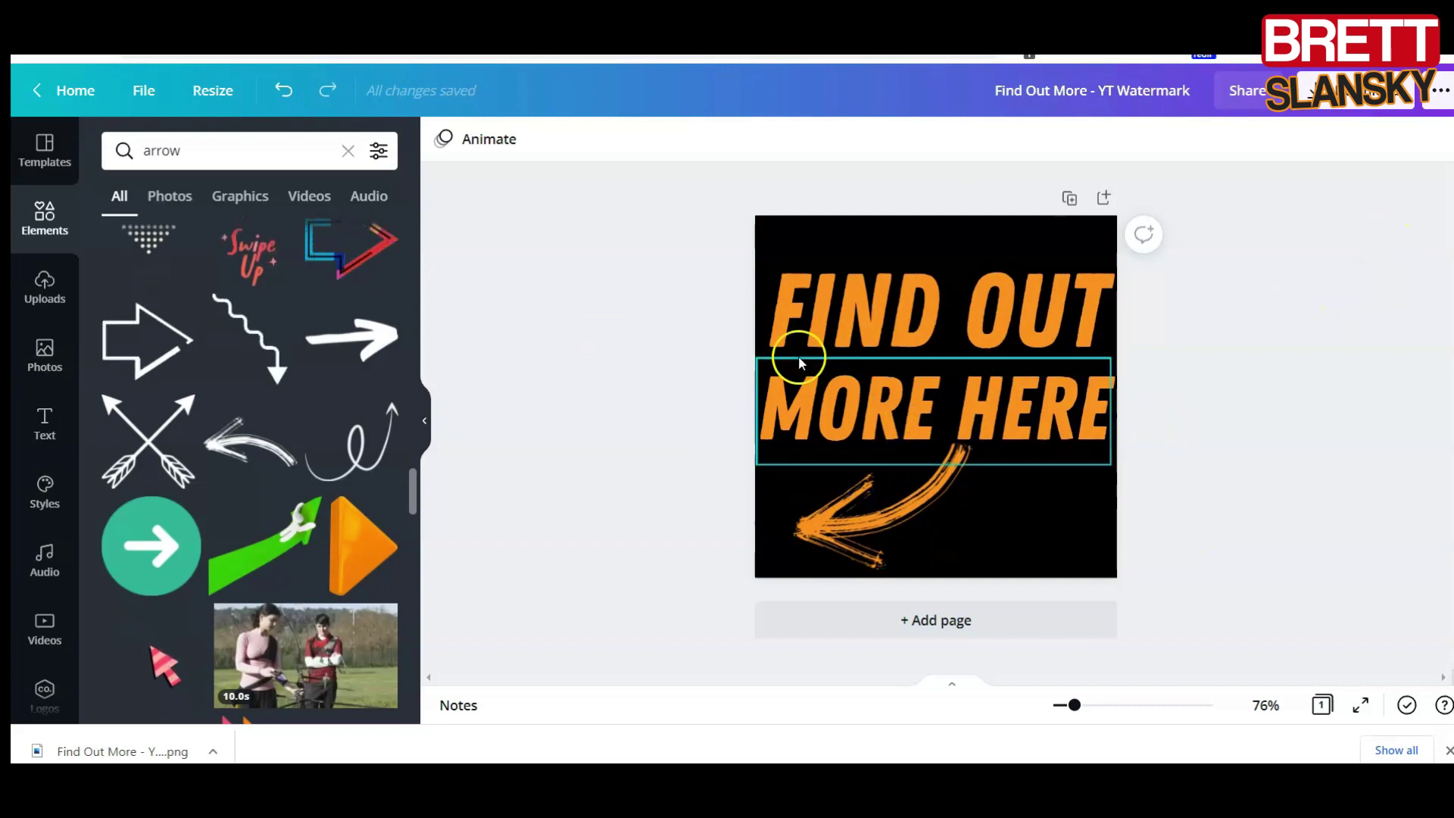
click(1261, 159)
click(1388, 341)
click(1360, 289)
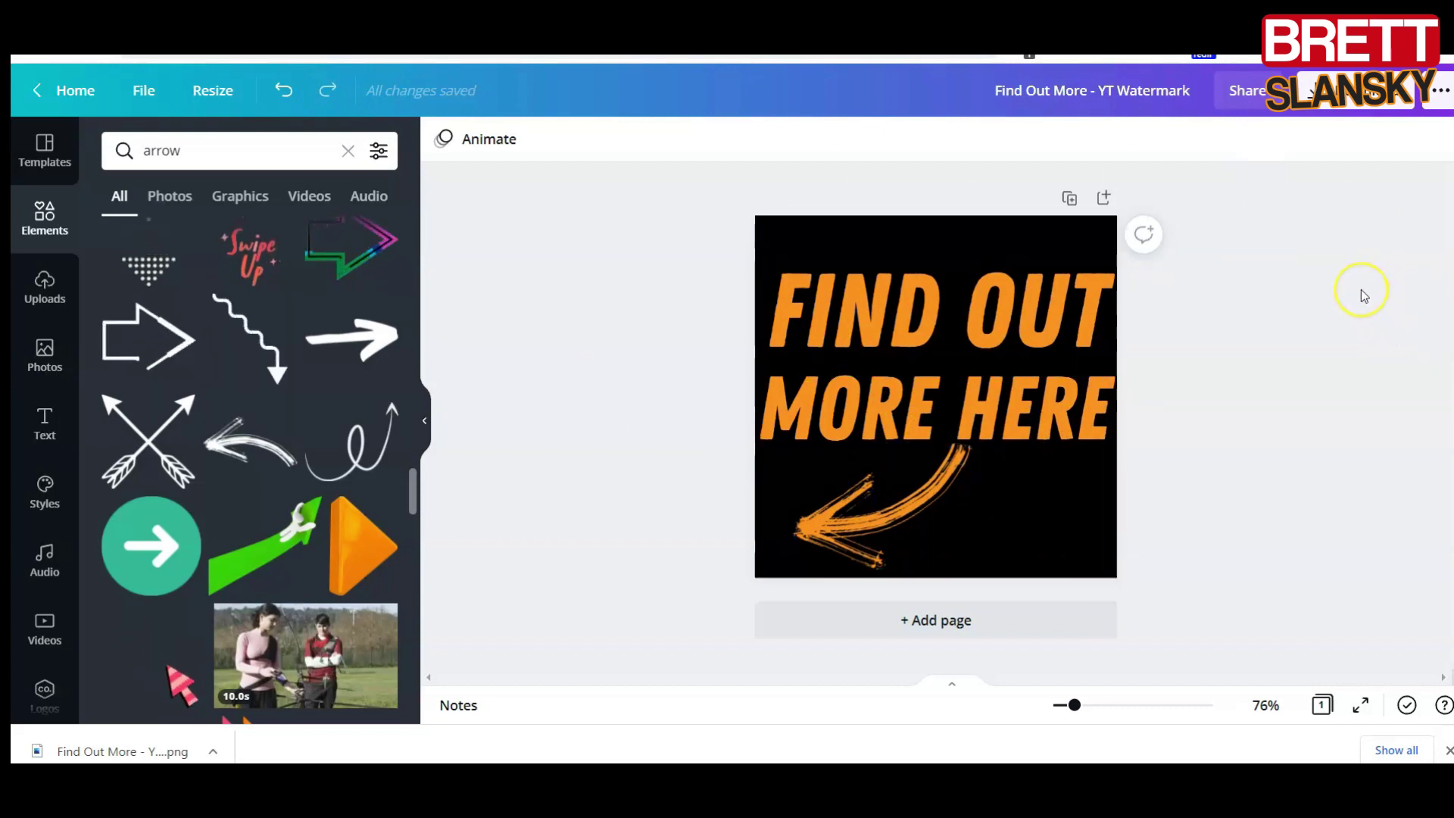
click(1339, 285)
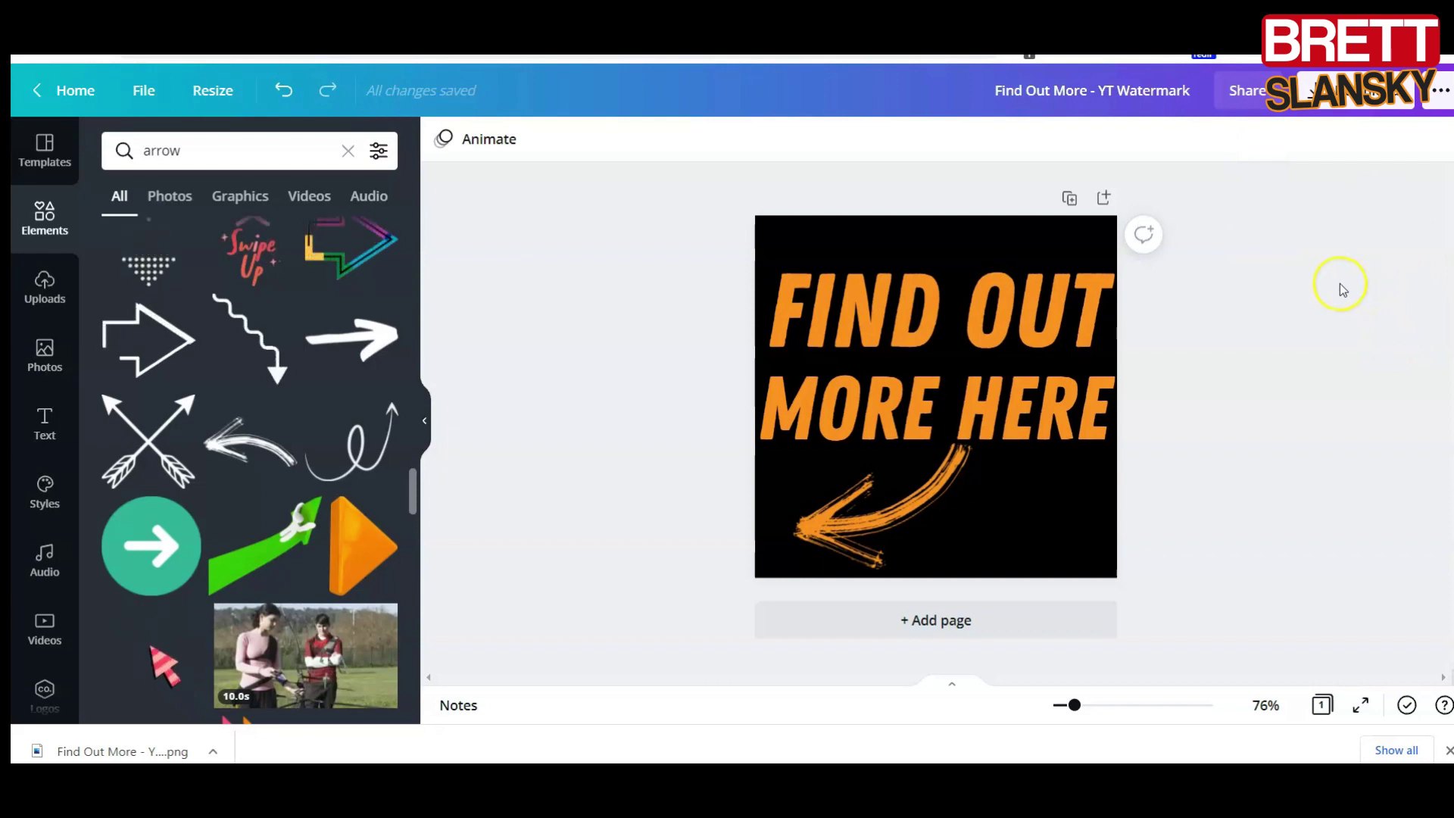
click(1213, 208)
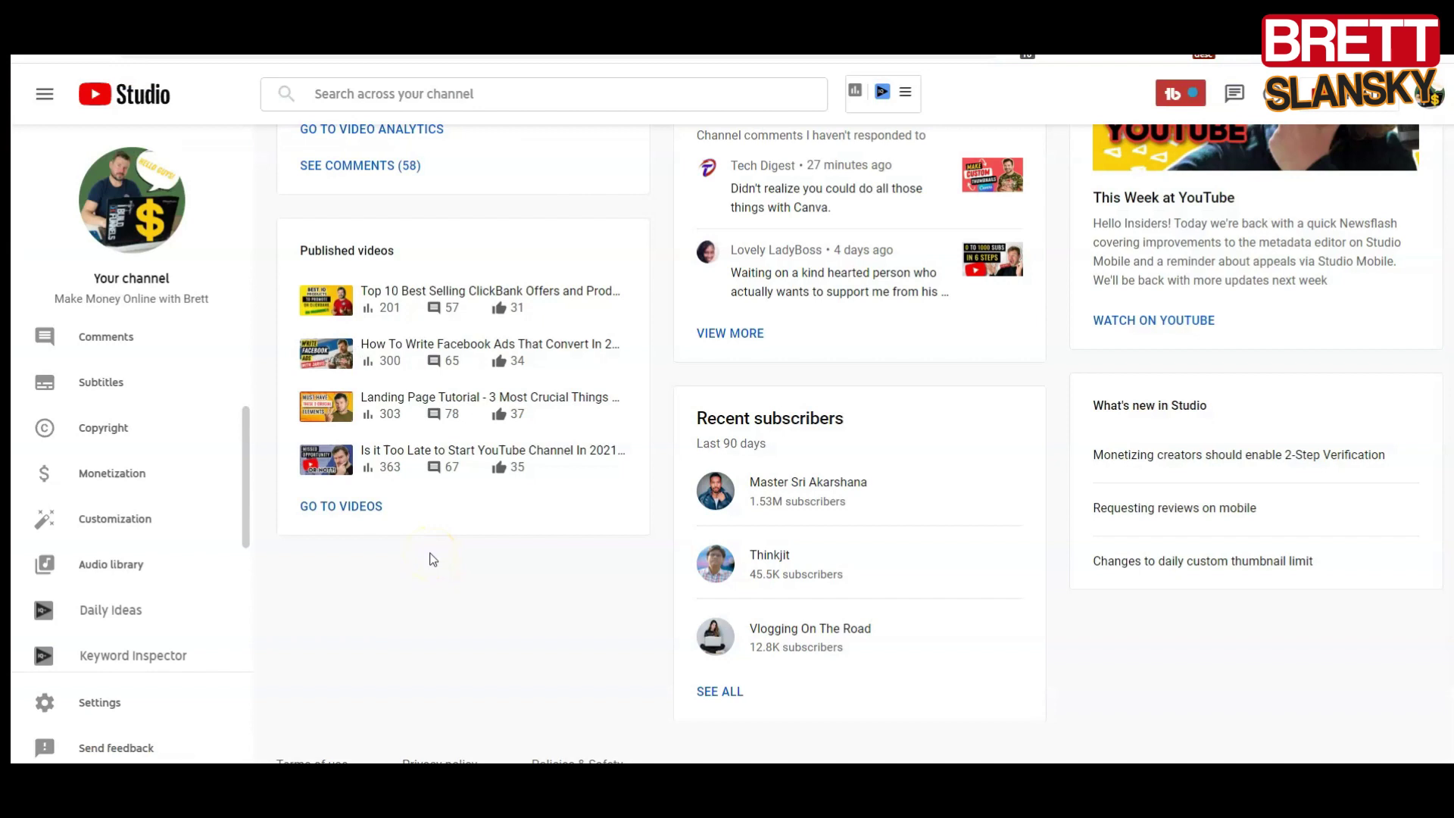
- Go to Customization > Branding and scroll down to the Video watermark section
scroll(91, 462, down, 2)
scroll(98, 457, up, 4)
scroll(114, 470, down, 3)
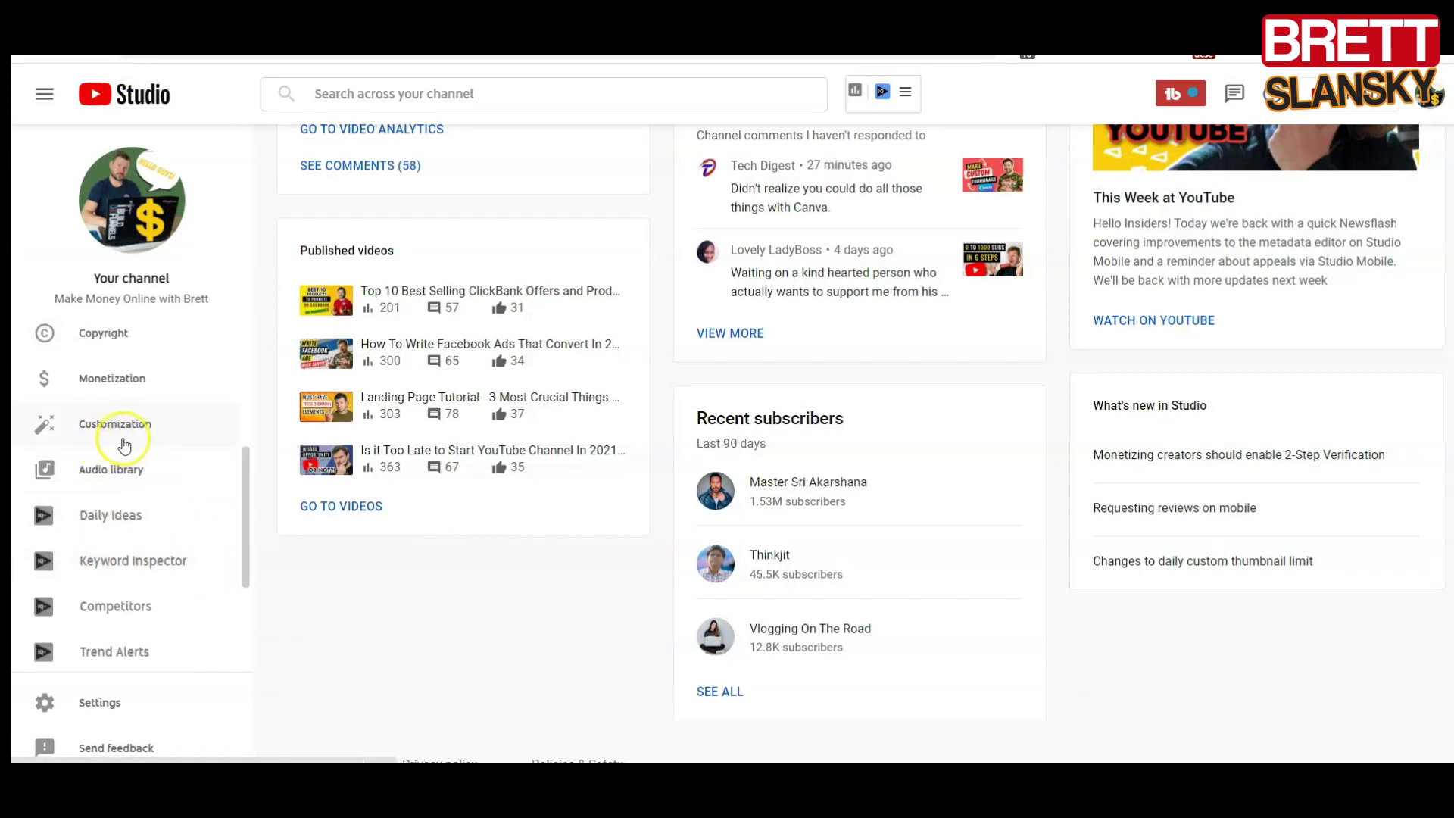
click(113, 441)
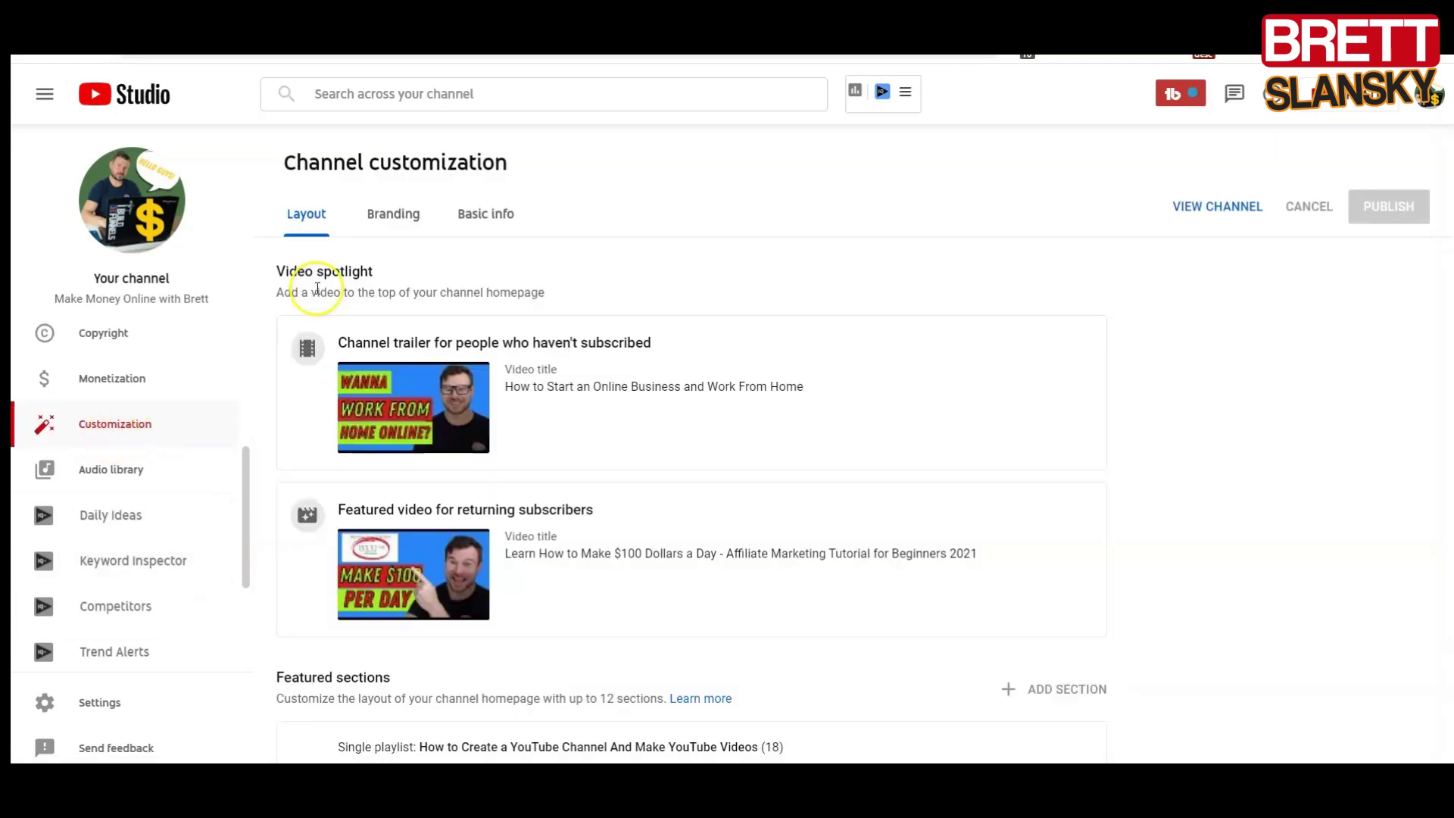
click(394, 218)
scroll(986, 493, down, 2)
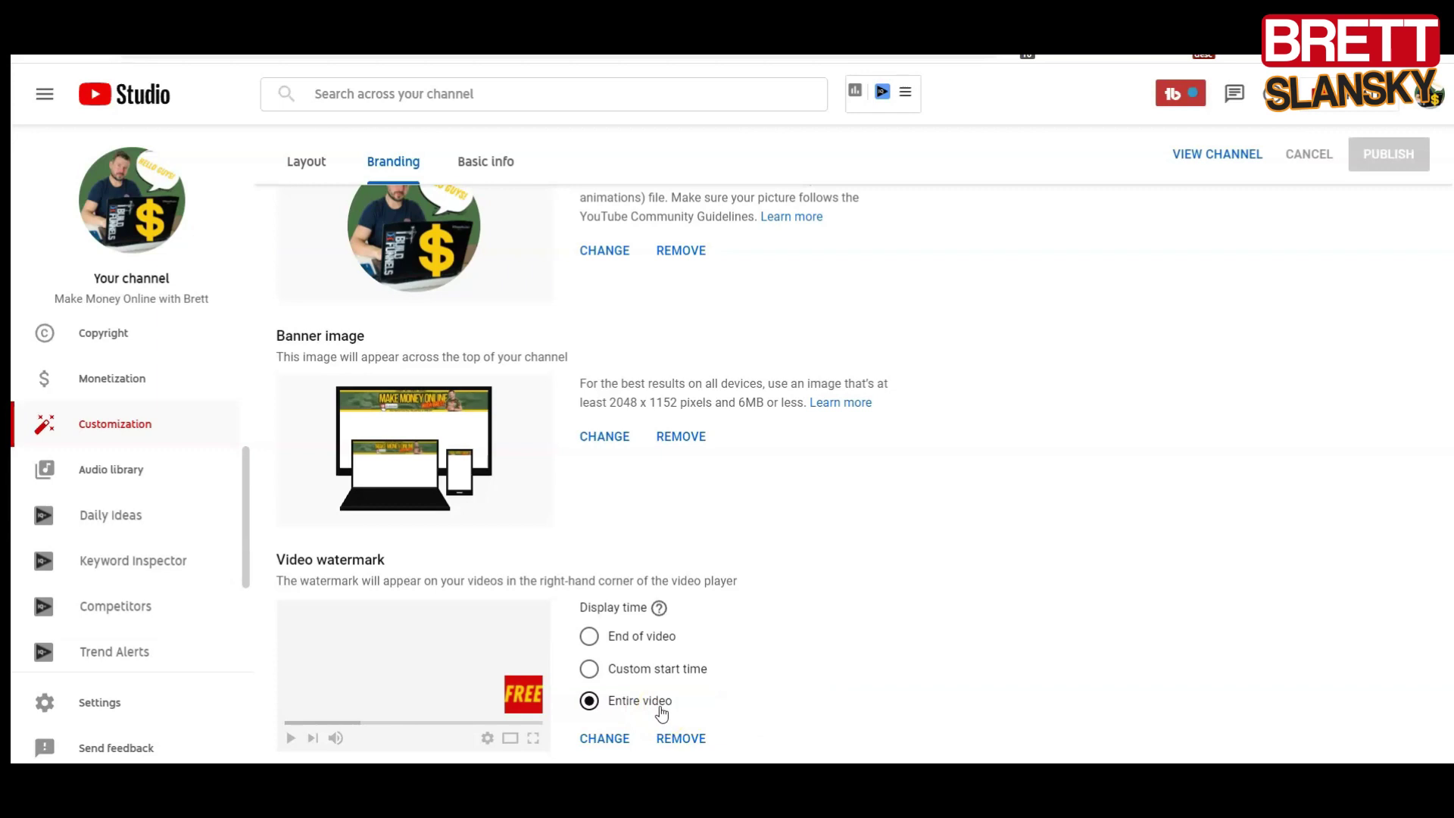
- Set the 'Find Out More - YT Watermark' PNG as the watermark for the entire video and publish
click(629, 712)
click(602, 739)
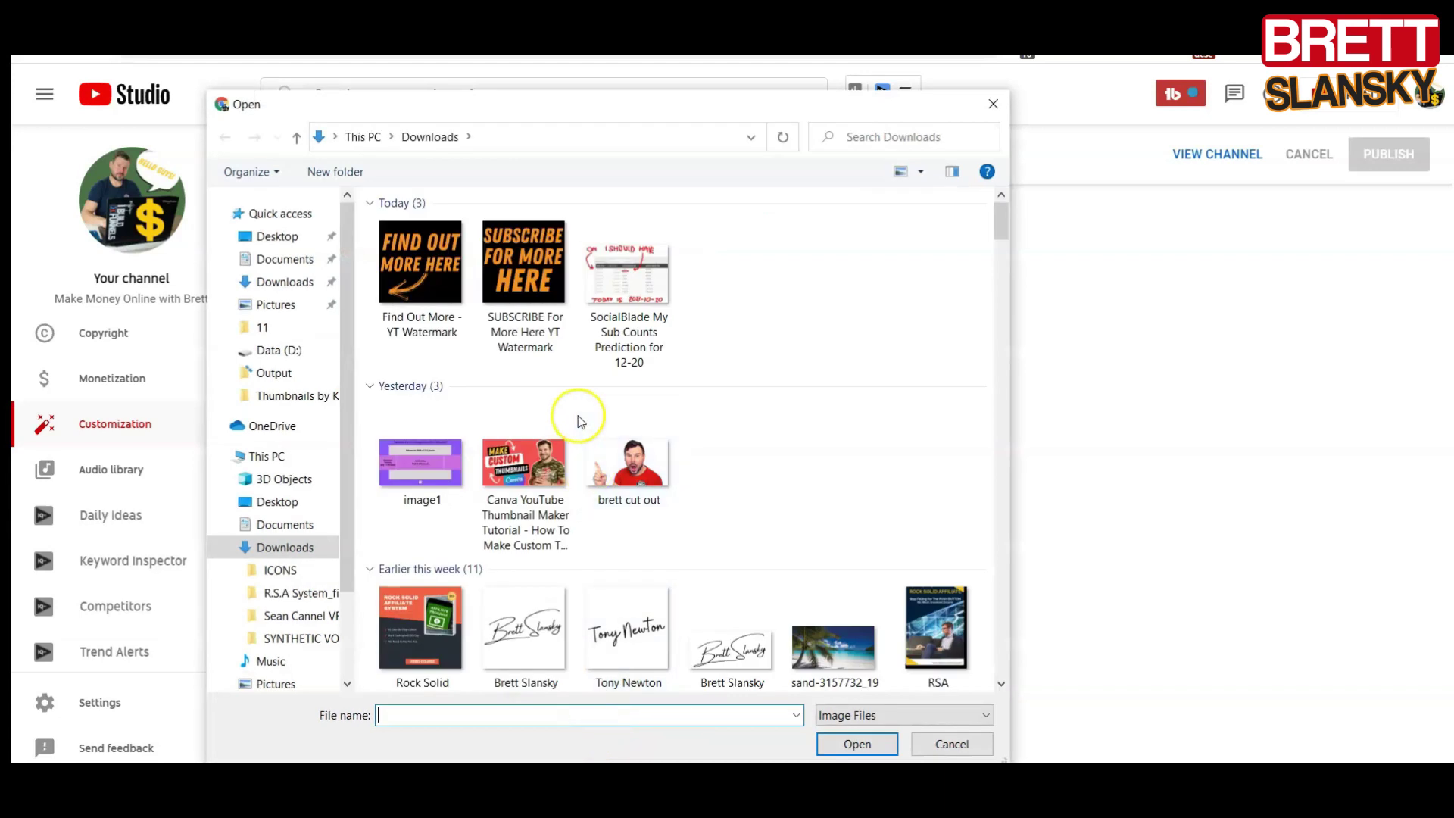
double_click(397, 293)
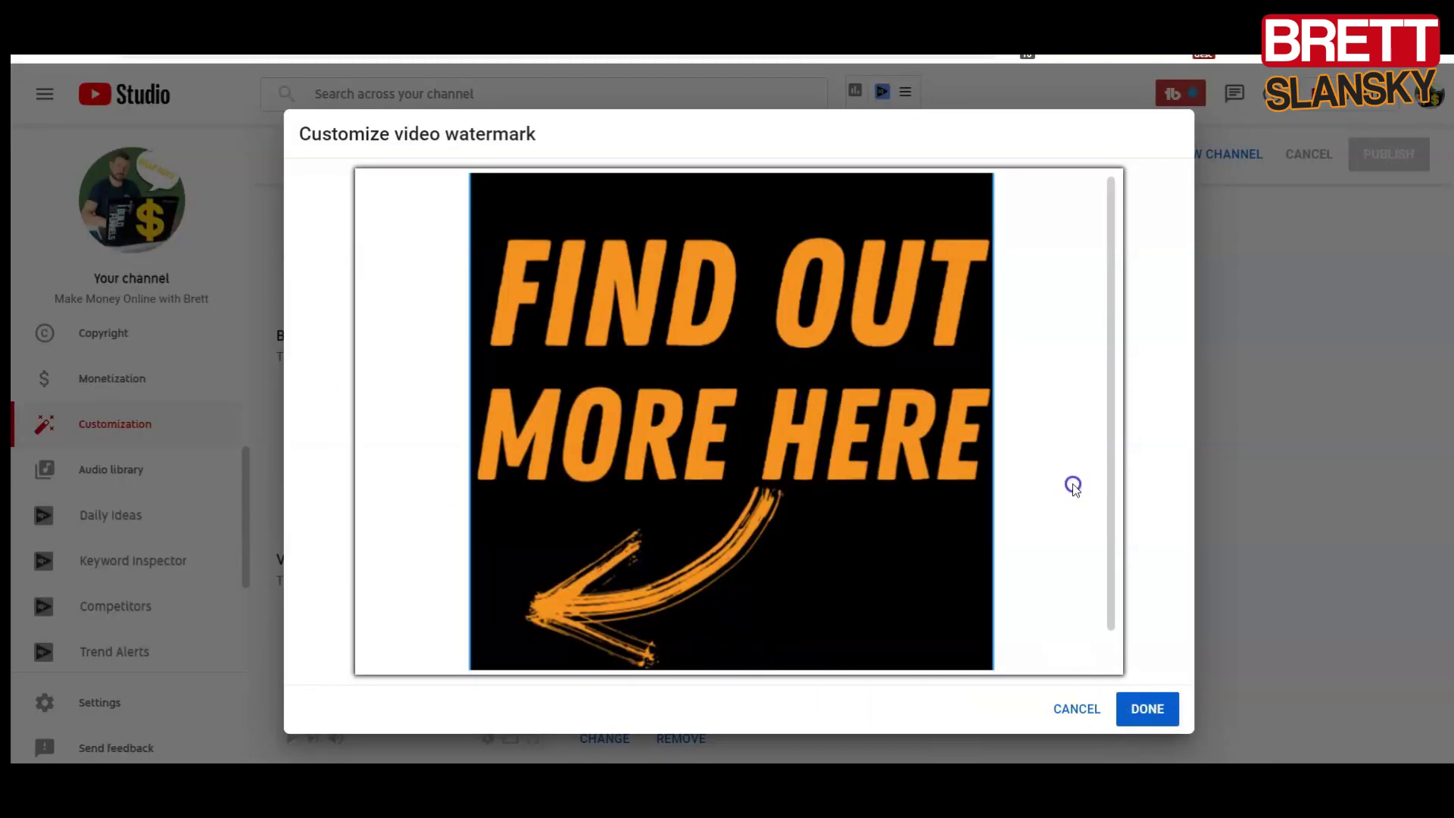
scroll(1039, 494, down, 1)
scroll(1015, 523, up, 1)
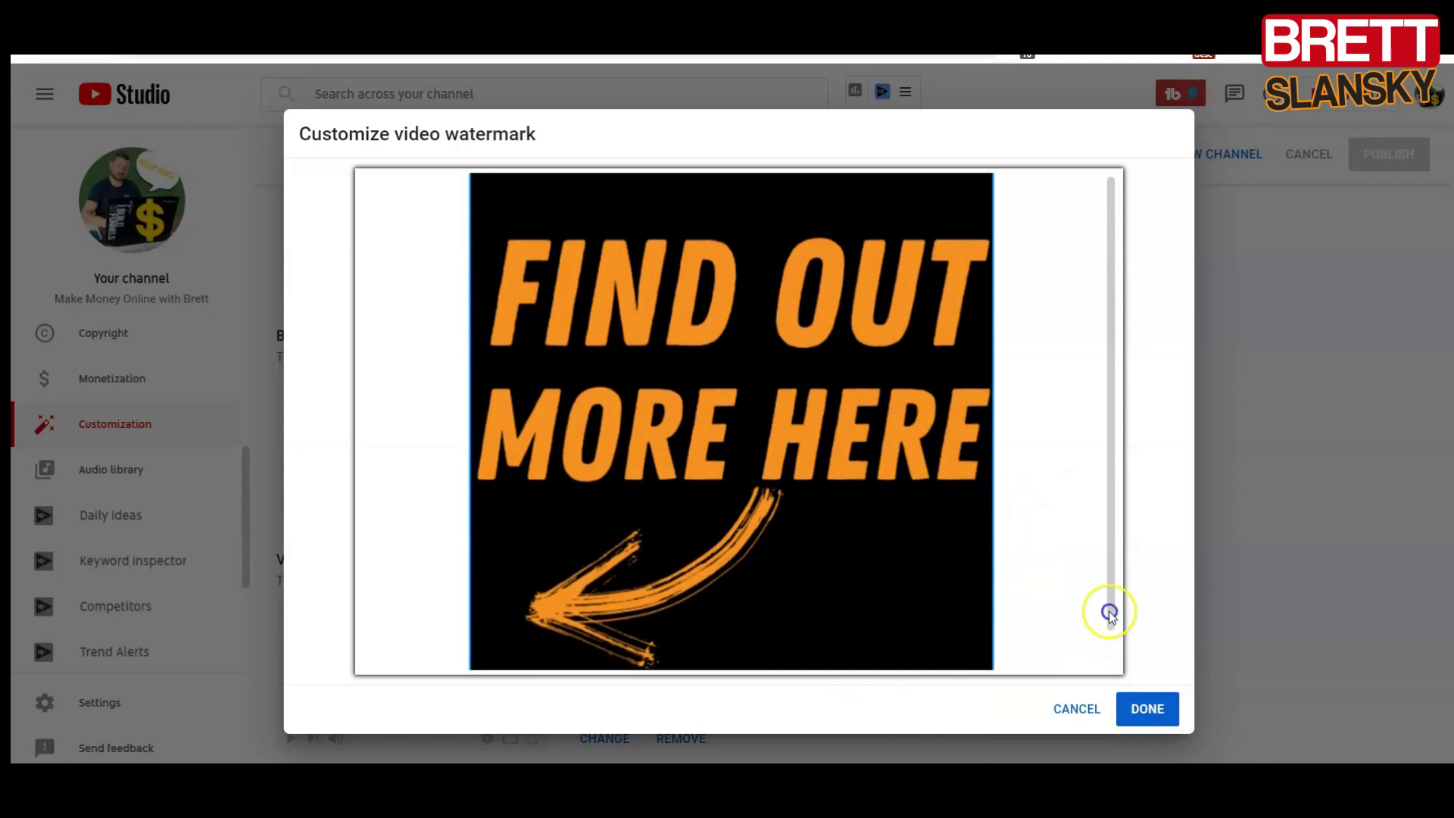
click(1159, 709)
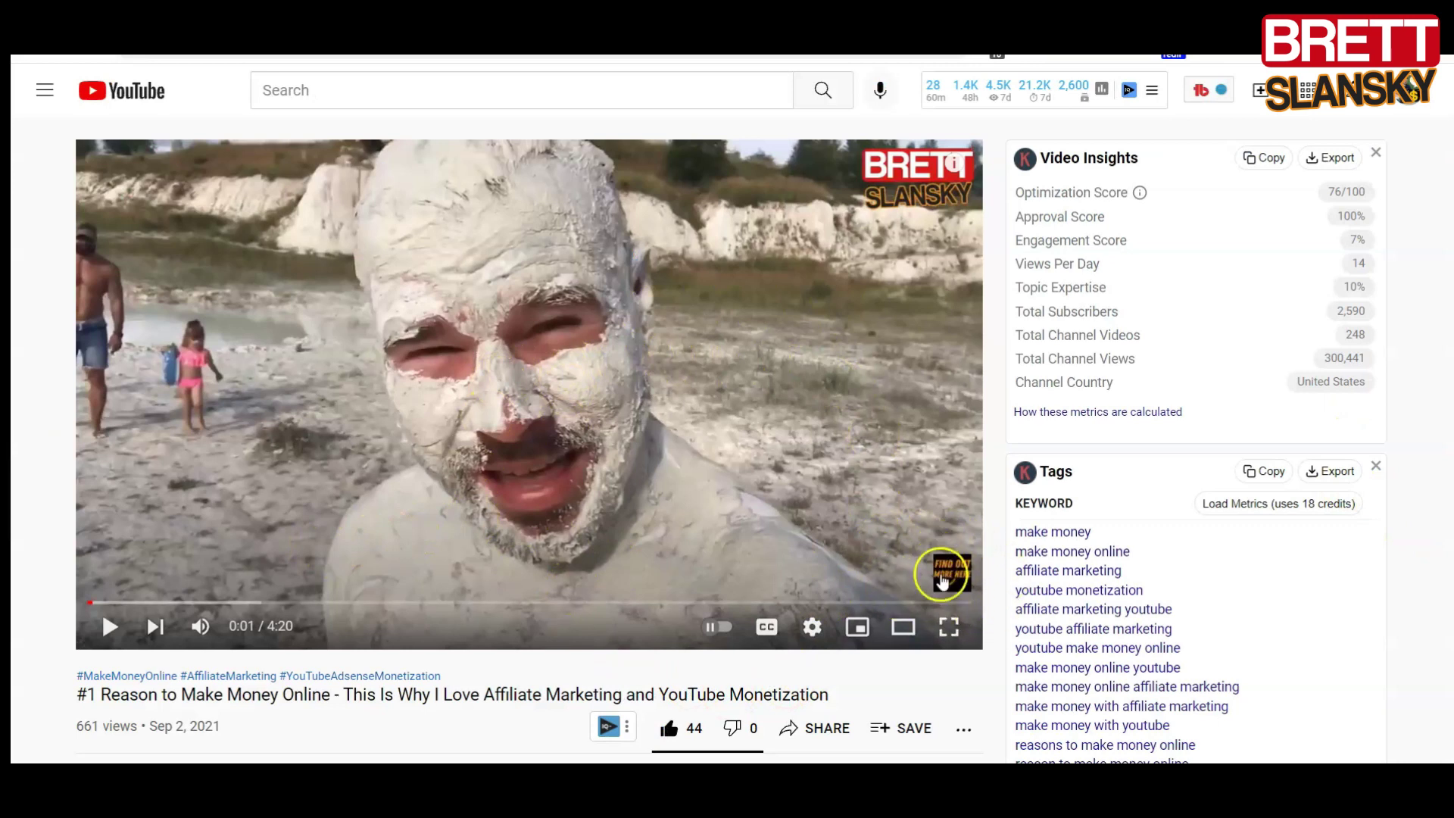
mouse_move(946, 573)
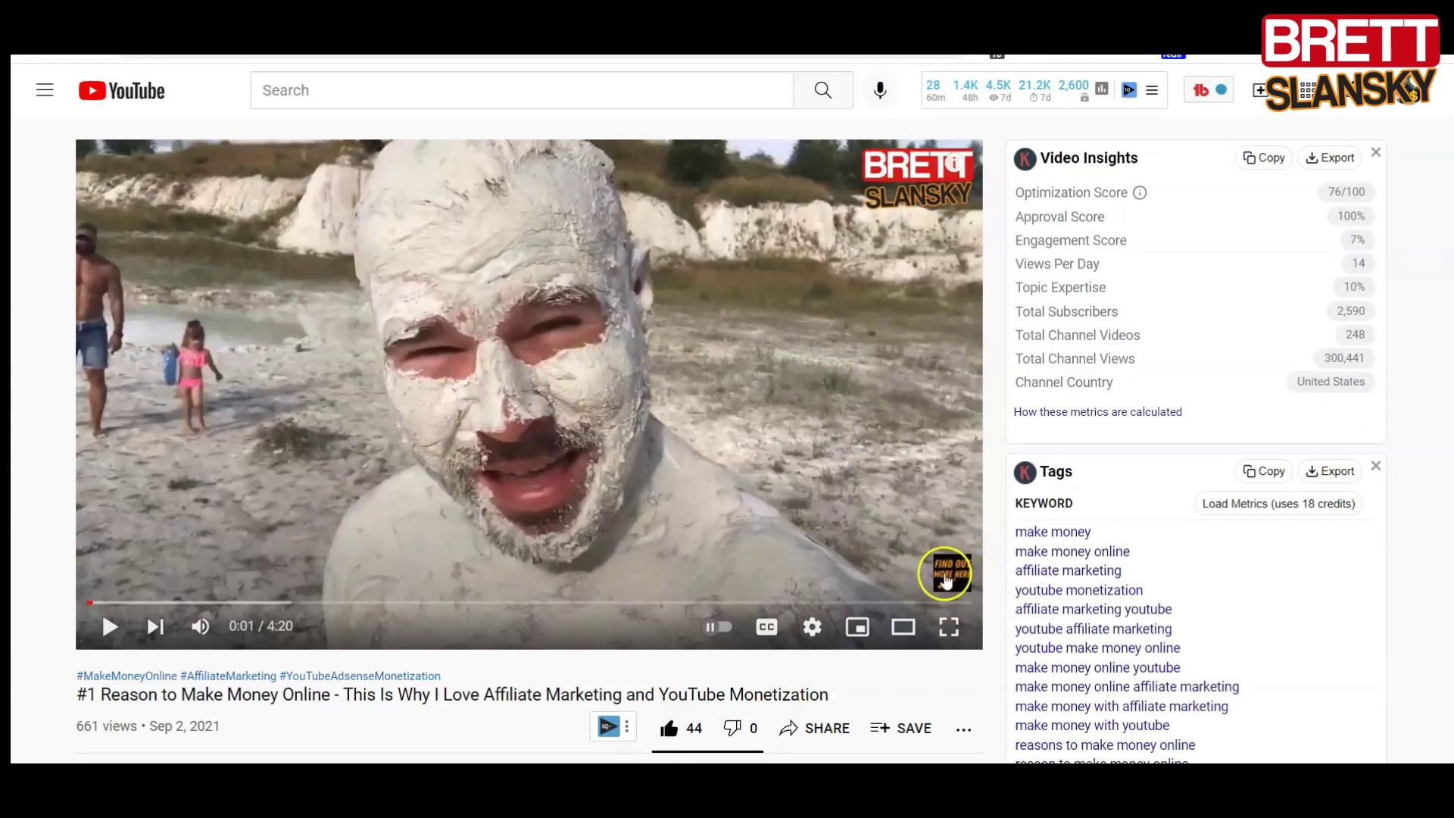